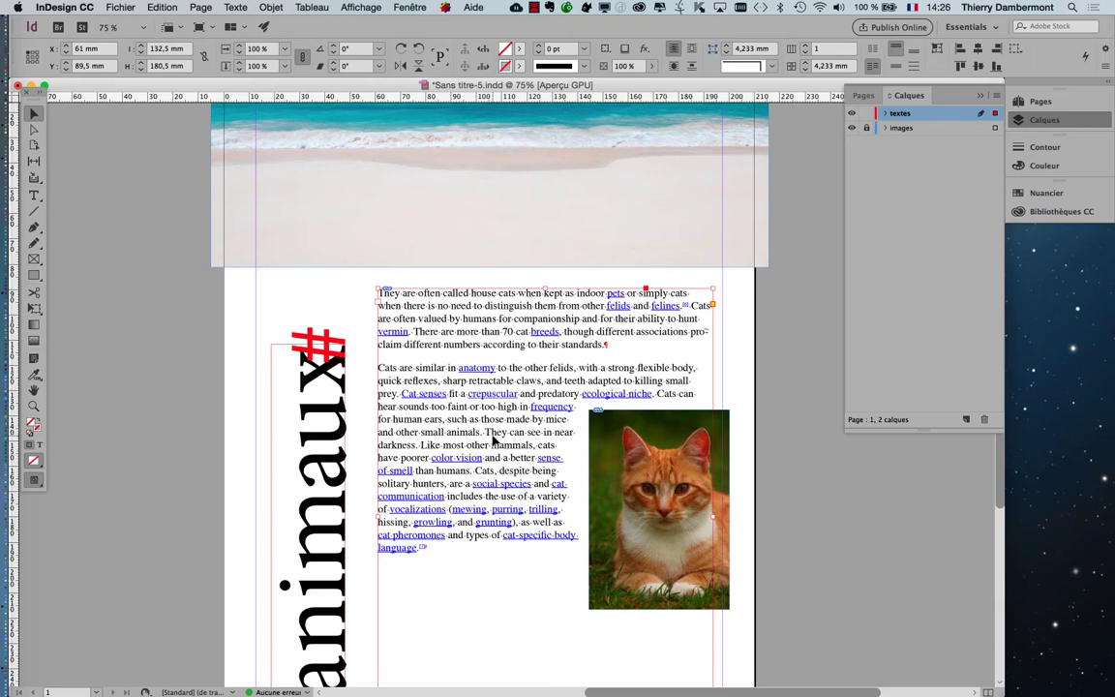
- Switch to Finder, select Sans titre-5.indd in the premier-doc-automatisation-assemblage folder, and return to the InDesign layout
key(super+Tab)
key(super+Tab)
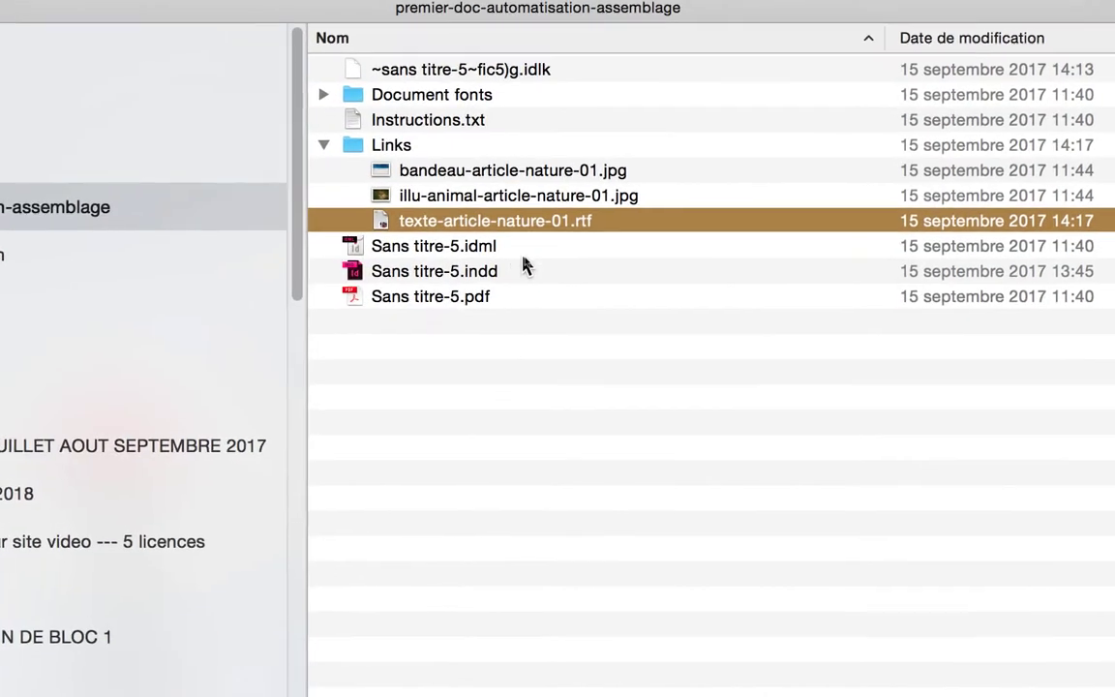
click(525, 264)
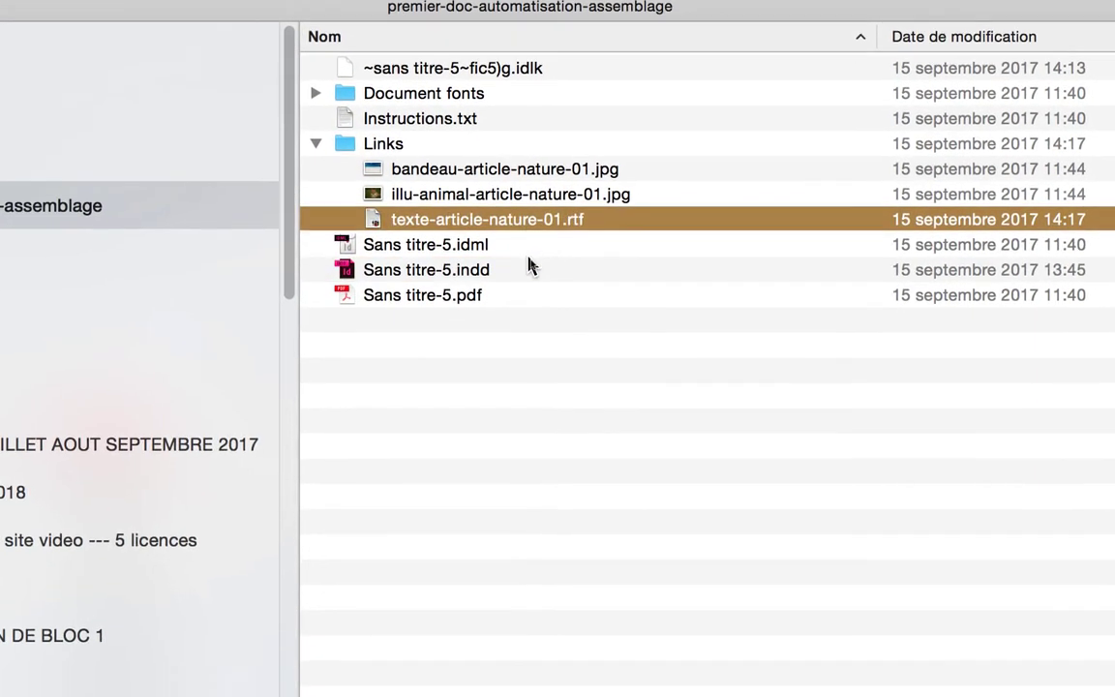
click(532, 267)
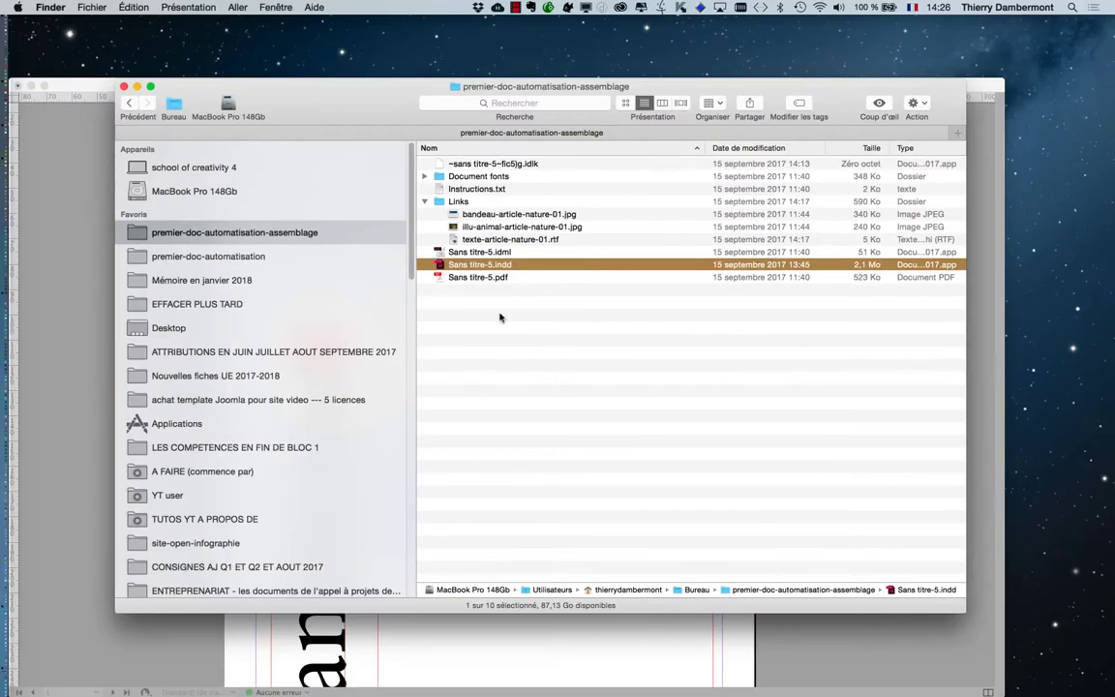
click(93, 81)
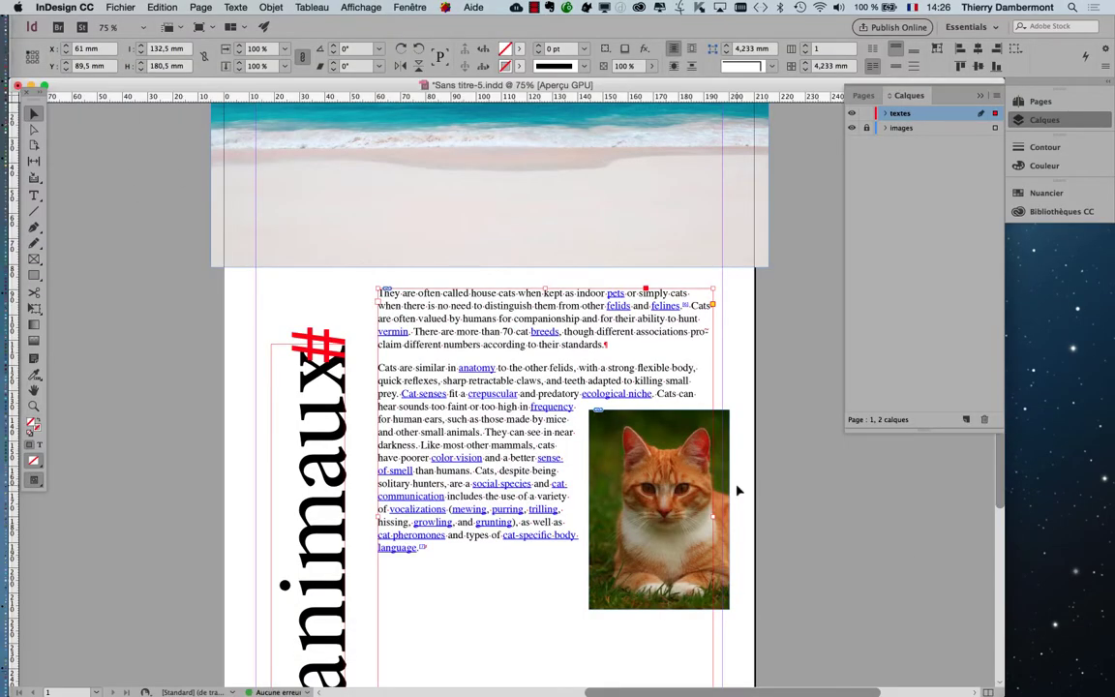
- Deselect the text frame, move the tools away from the window edge, and float the Calques panel beside the page
scroll(738, 456, up, 5)
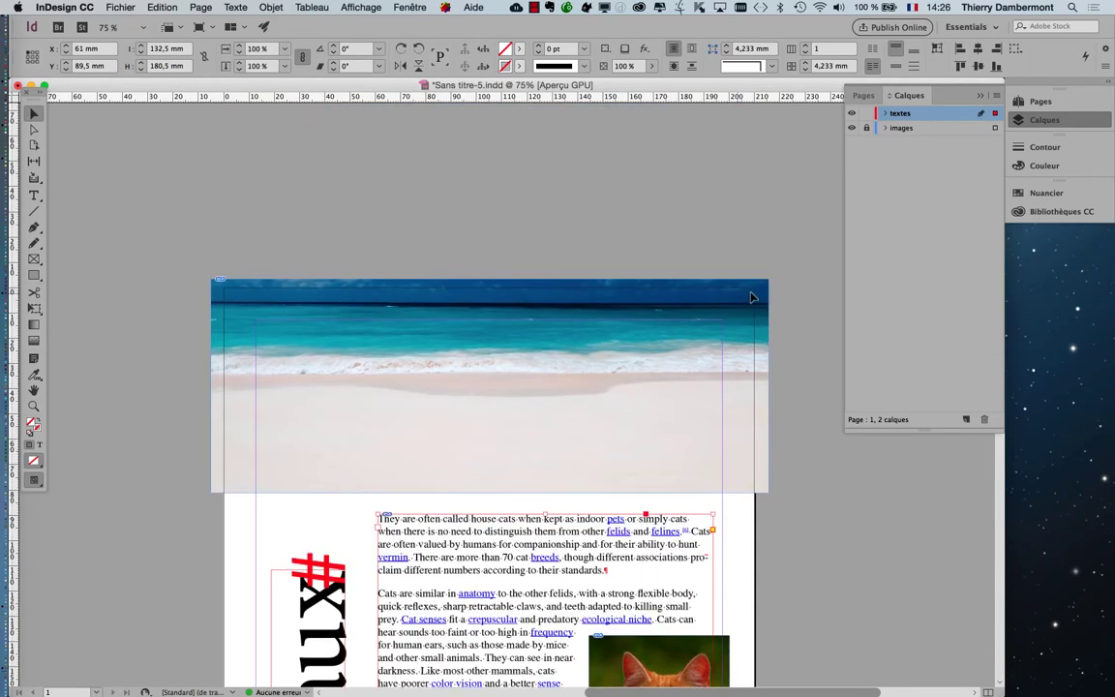
click(761, 297)
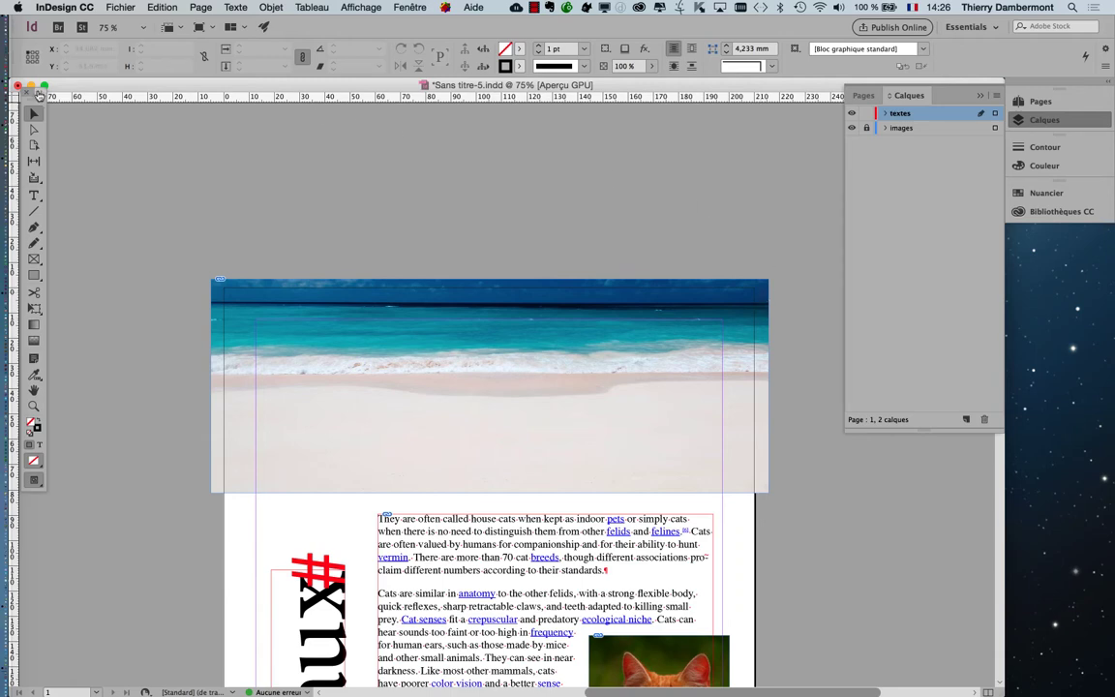
drag(34, 94, 91, 162)
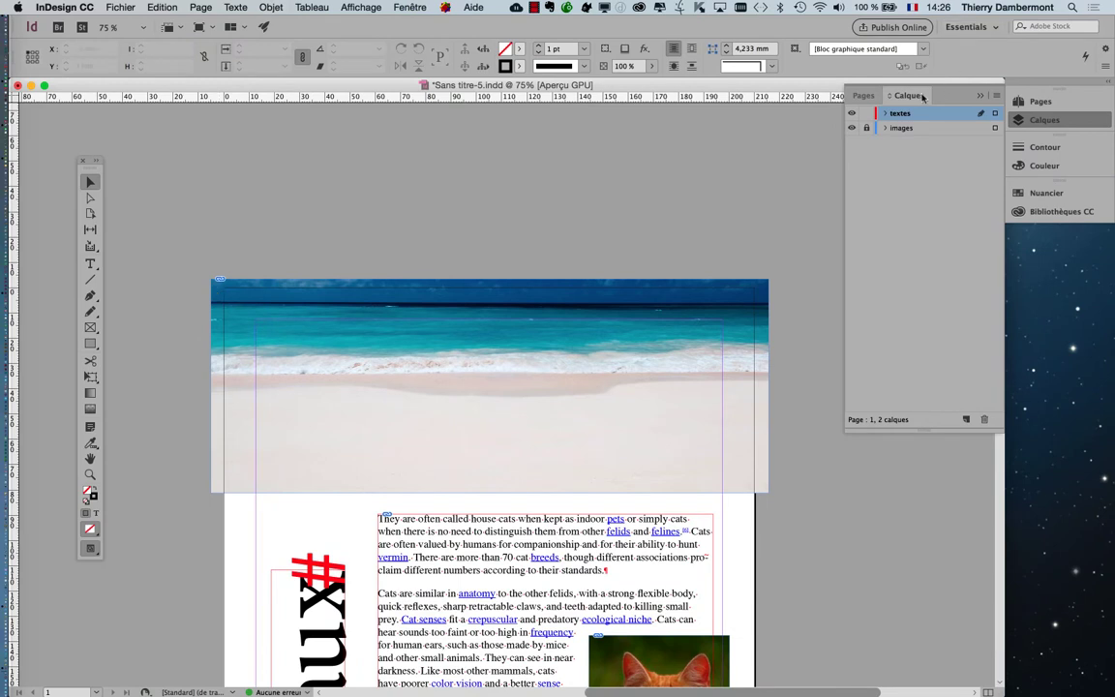
drag(914, 99, 871, 144)
click(977, 95)
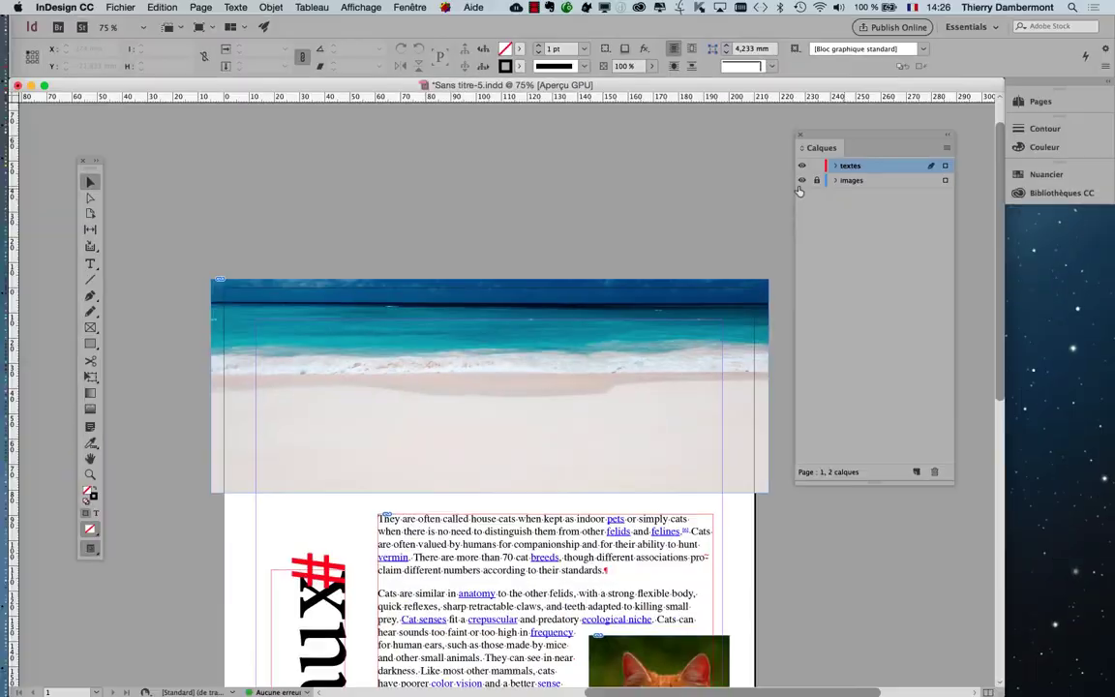
- Hide the textes layer to check its contents on the page, and show it again
key(super+minus)
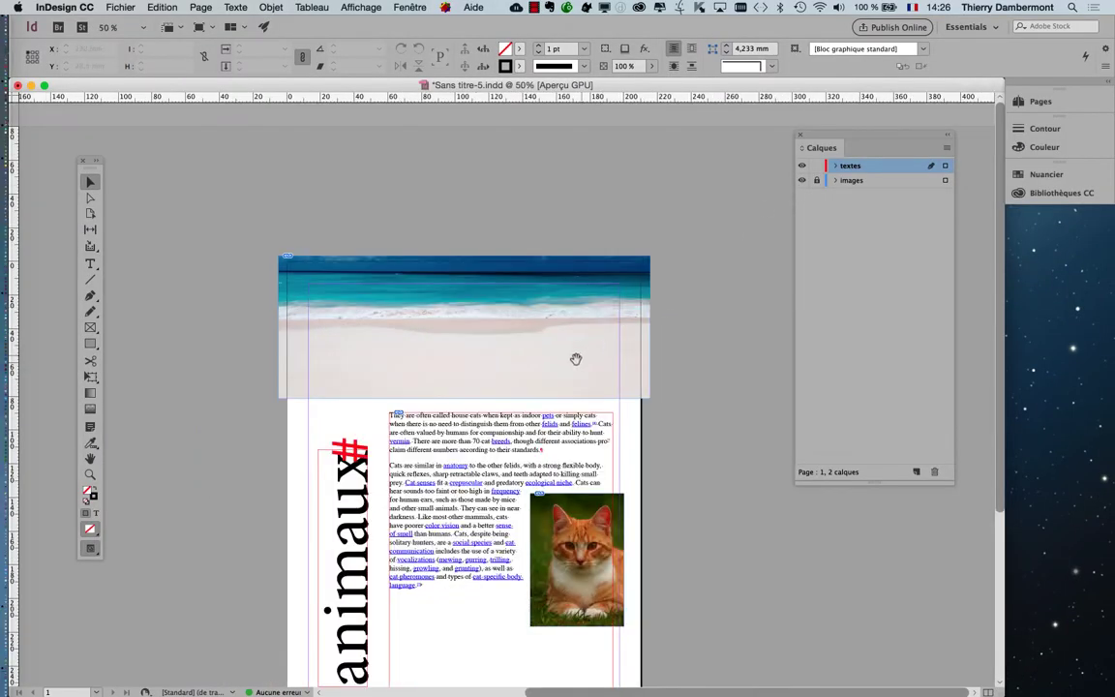
mouse_move(595, 250)
mouse_down()
mouse_move(605, 206)
mouse_move(607, 231)
mouse_up()
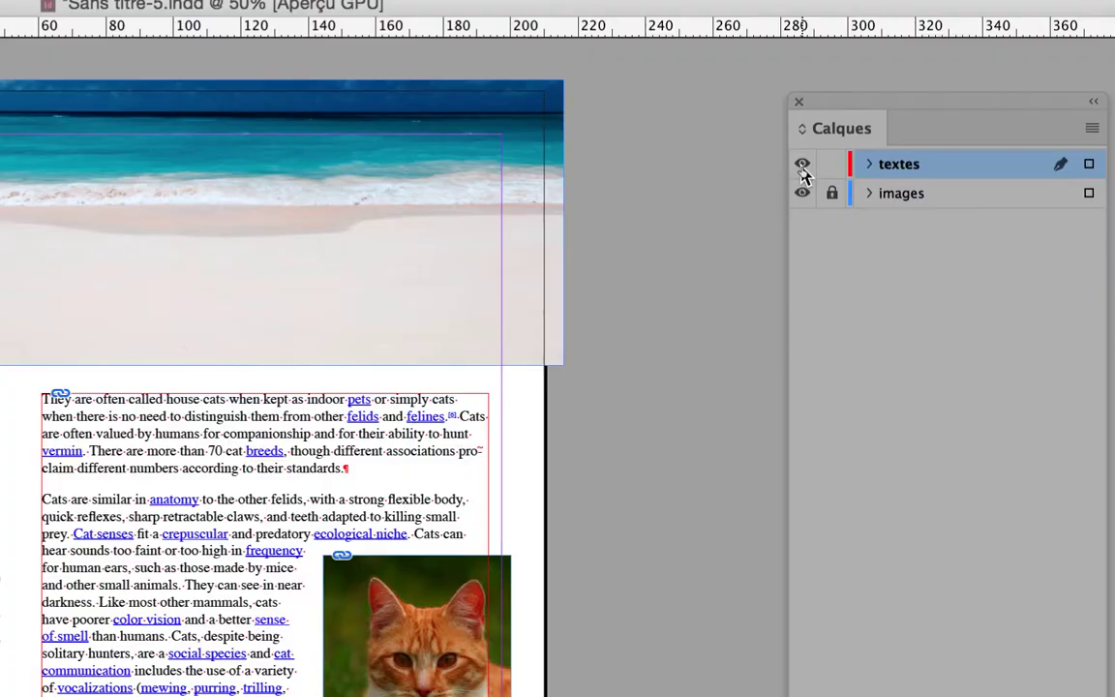
click(801, 166)
click(801, 167)
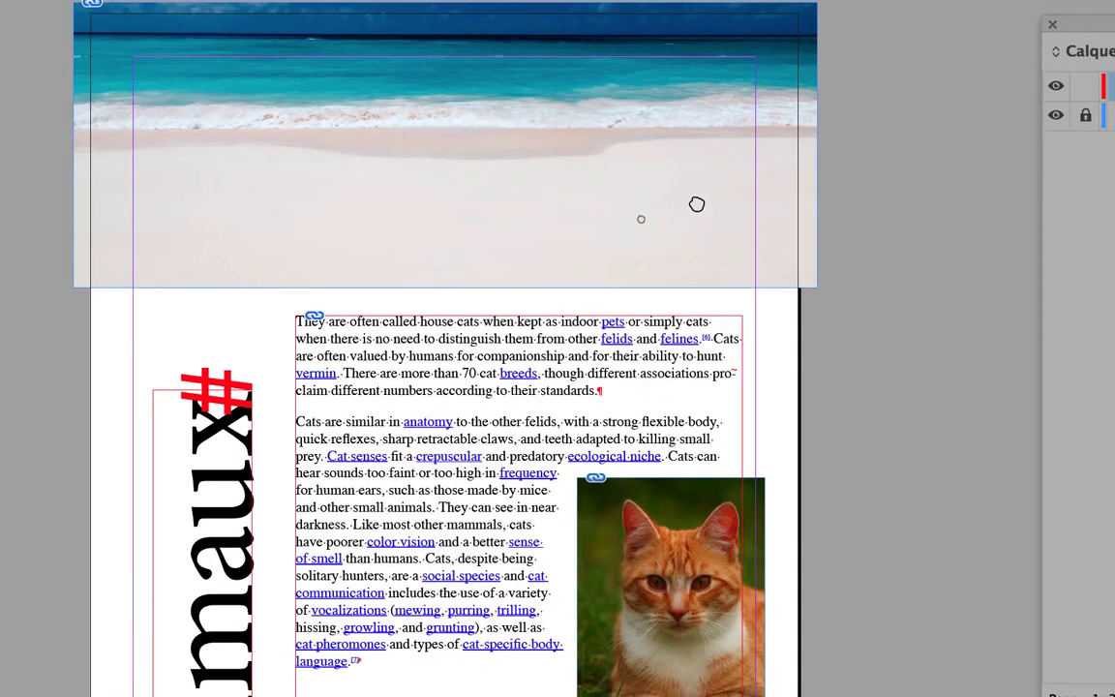
drag(387, 285, 755, 176)
click(833, 158)
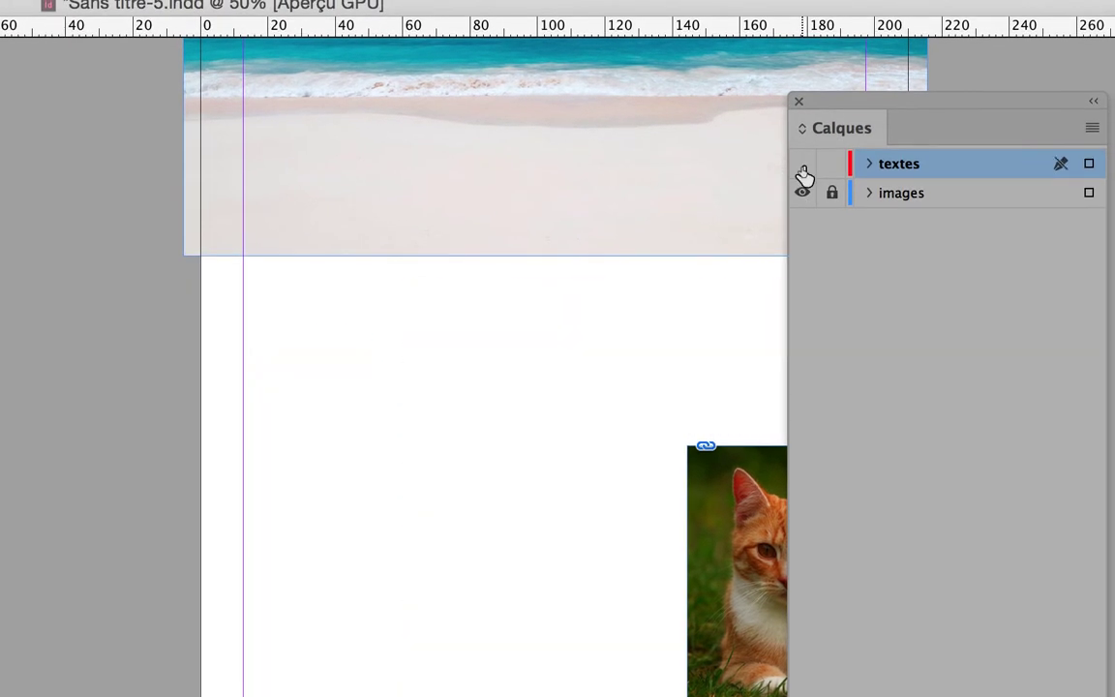
click(804, 172)
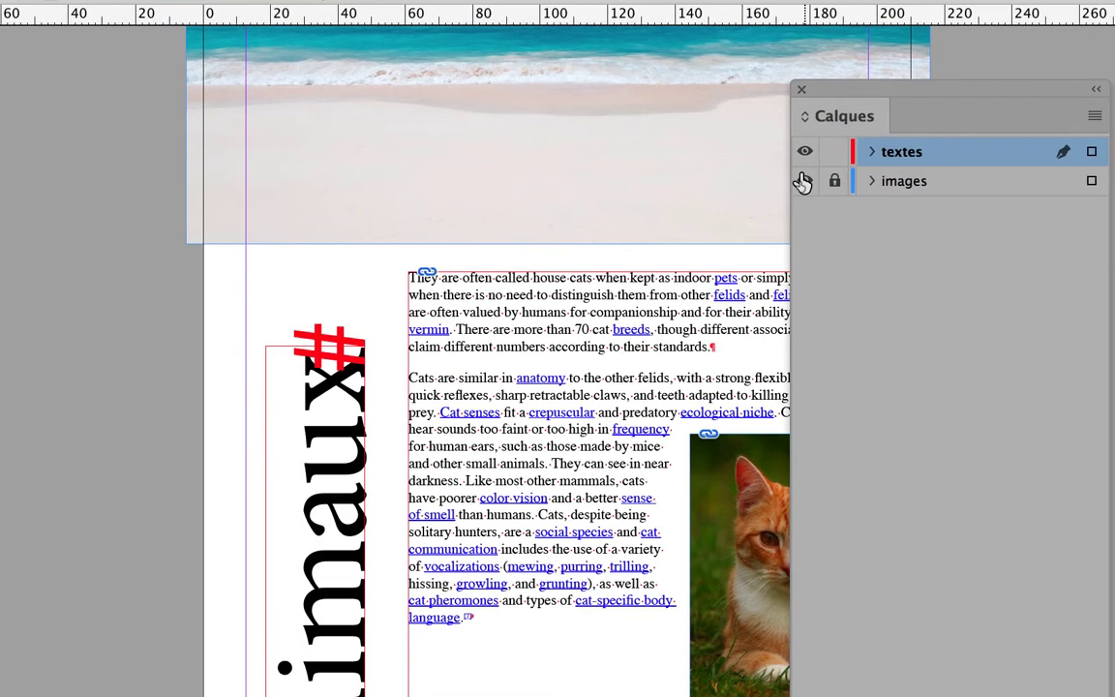
- Hide the images layer to check its contents on the page, and show it again
click(804, 174)
click(804, 174)
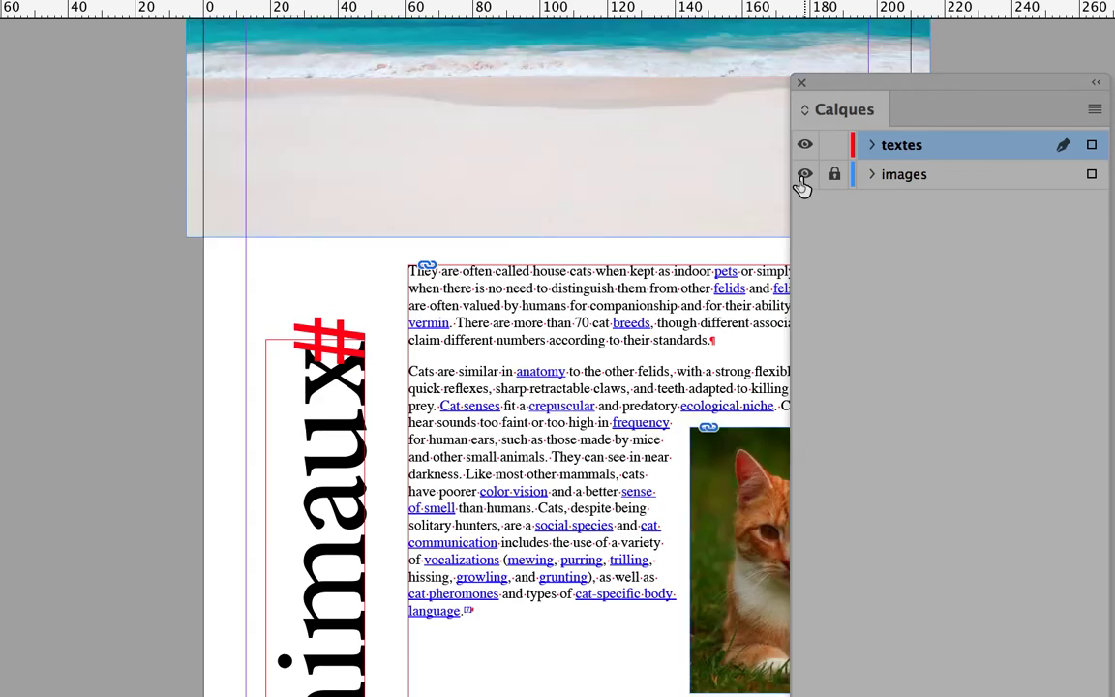
click(804, 174)
click(805, 174)
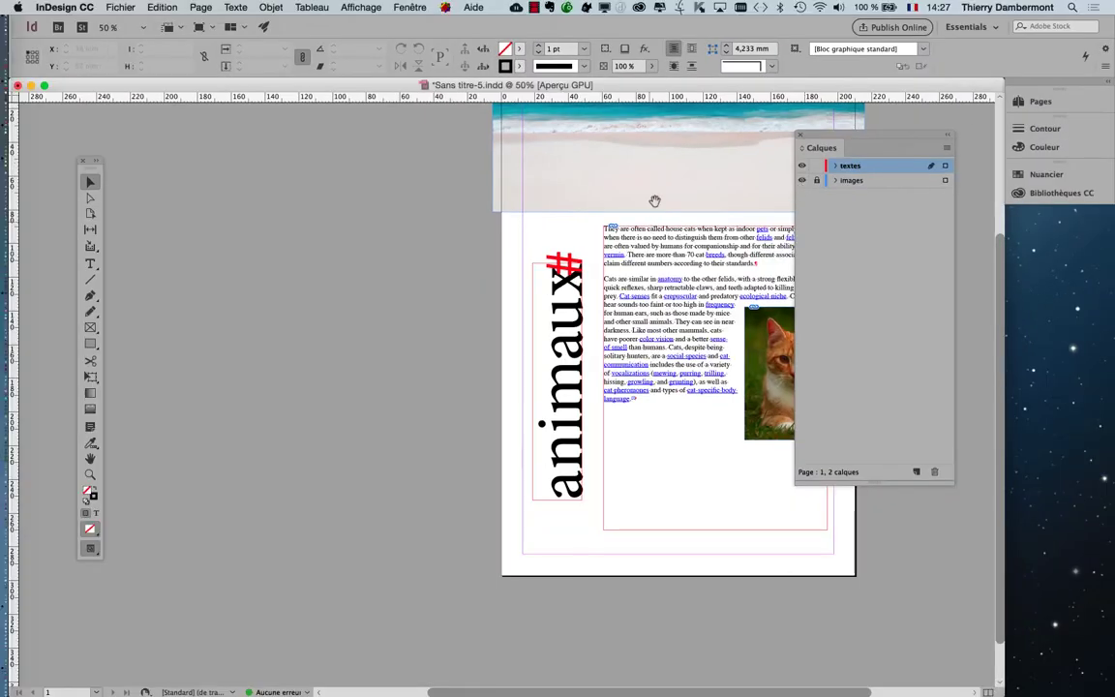
- Unlock the images layer and select the beach banner image at the head of the page
drag(654, 200, 368, 244)
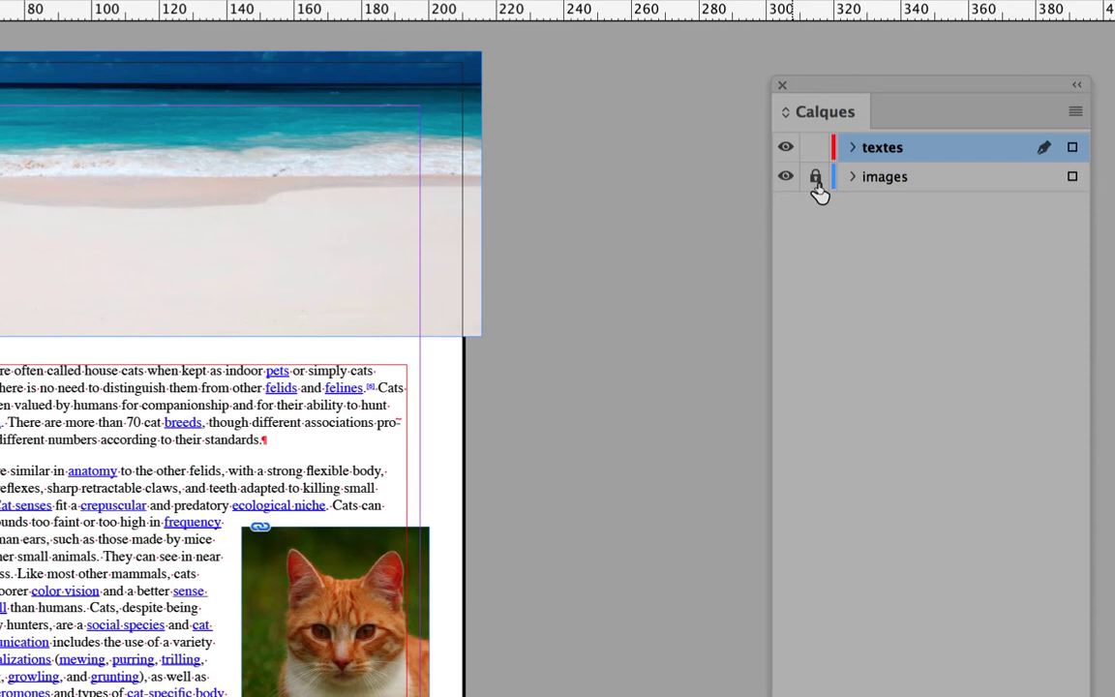
click(816, 180)
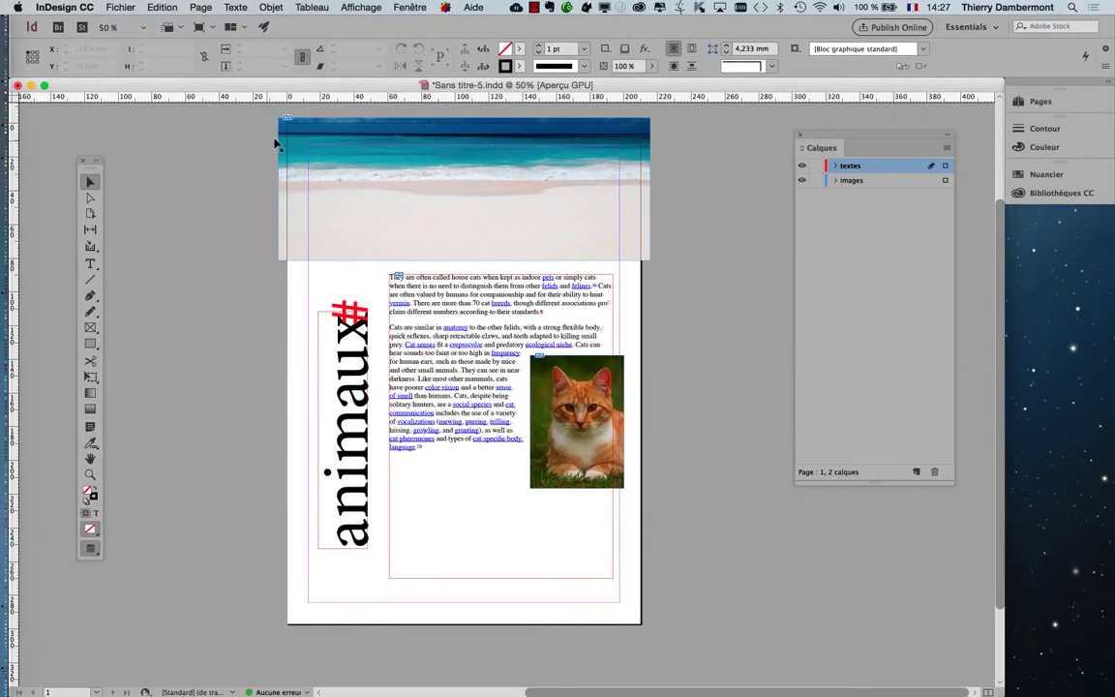
click(283, 140)
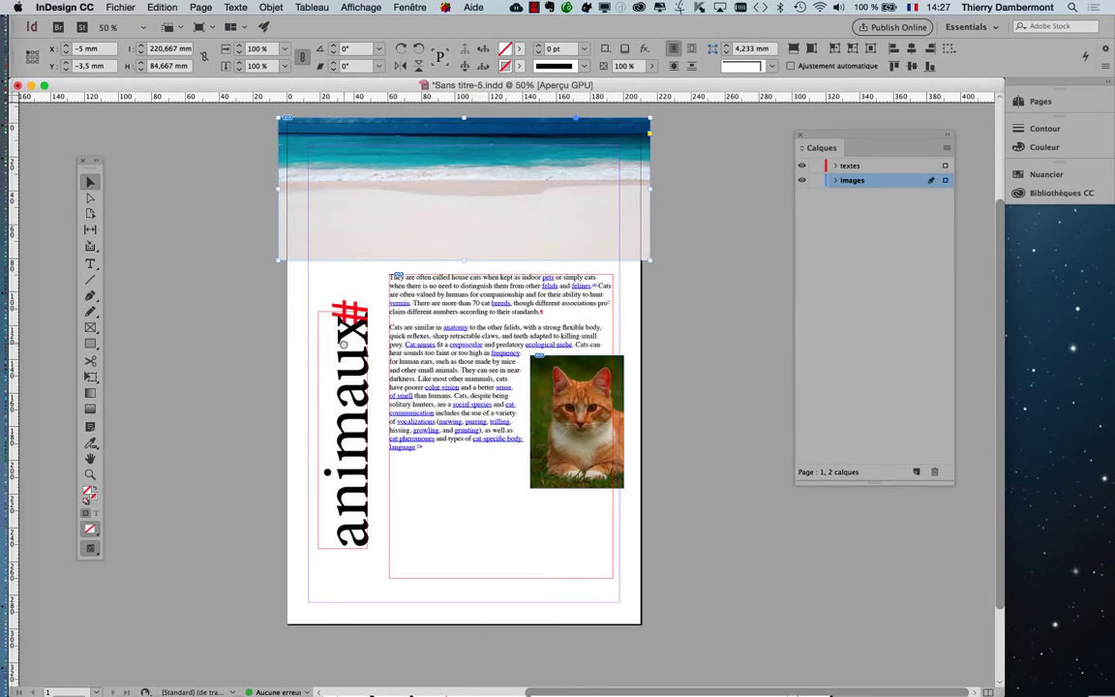
- Display the Liens panel, place it over the page, and enlarge it to show more link information
scroll(221, 354, up, 1)
click(409, 7)
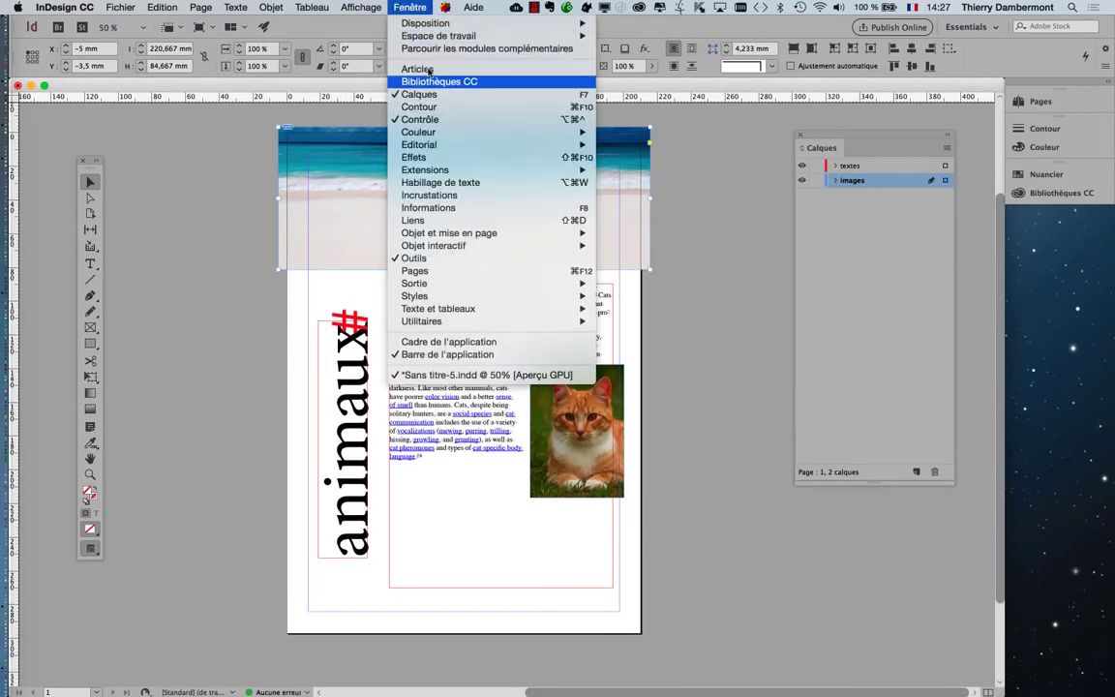
click(431, 221)
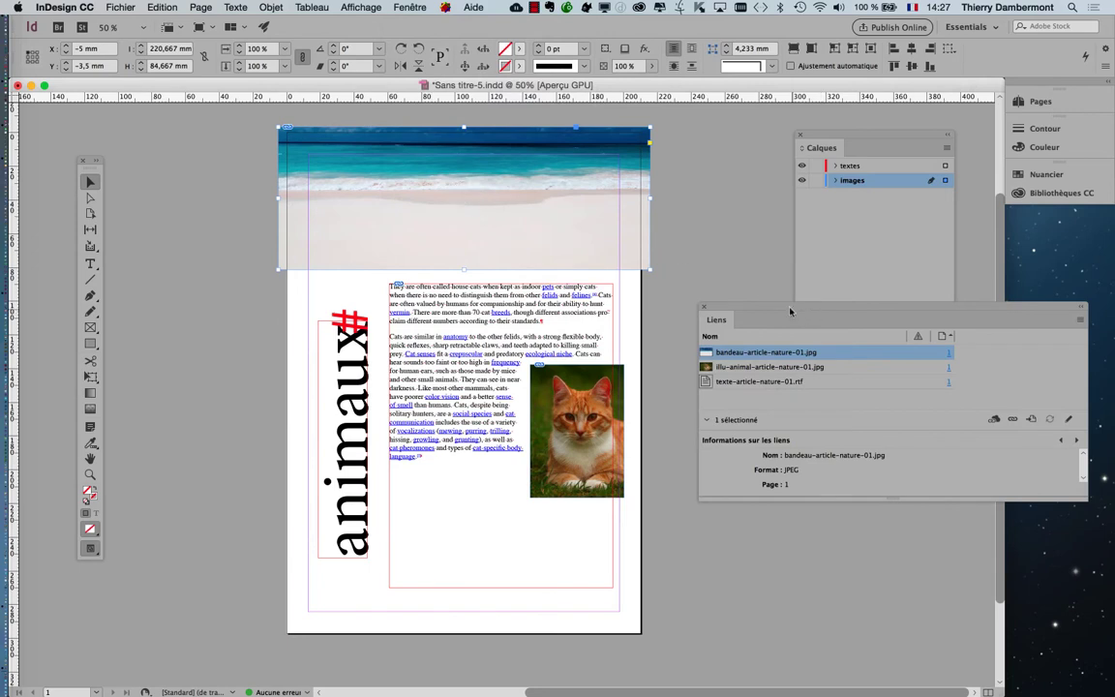
drag(682, 317, 232, 299)
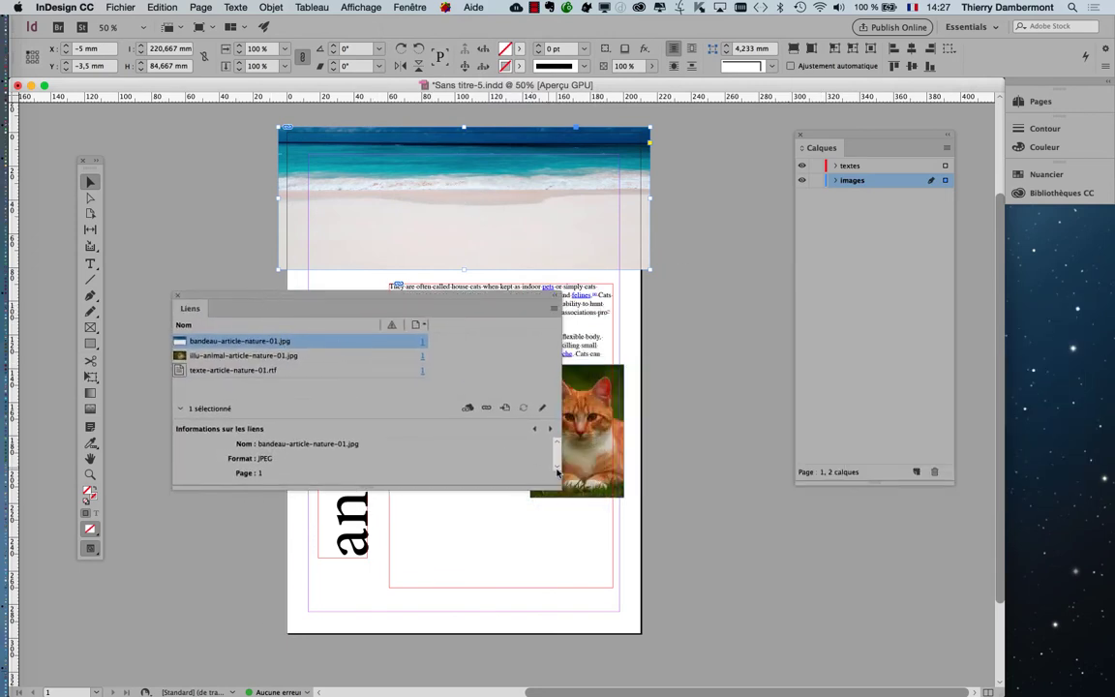
drag(561, 492, 578, 525)
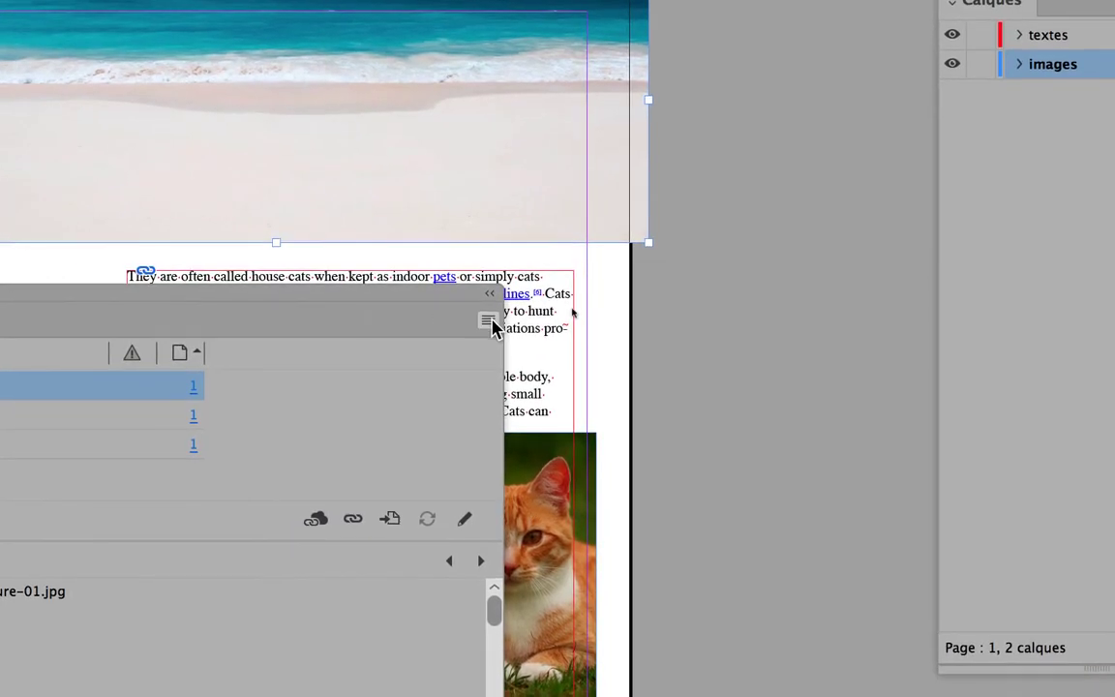
- Edit the linked bandeau-article-nature-01.jpg with Adobe Photoshop CC 2017 18.1.1 and switch to Photoshop
click(528, 305)
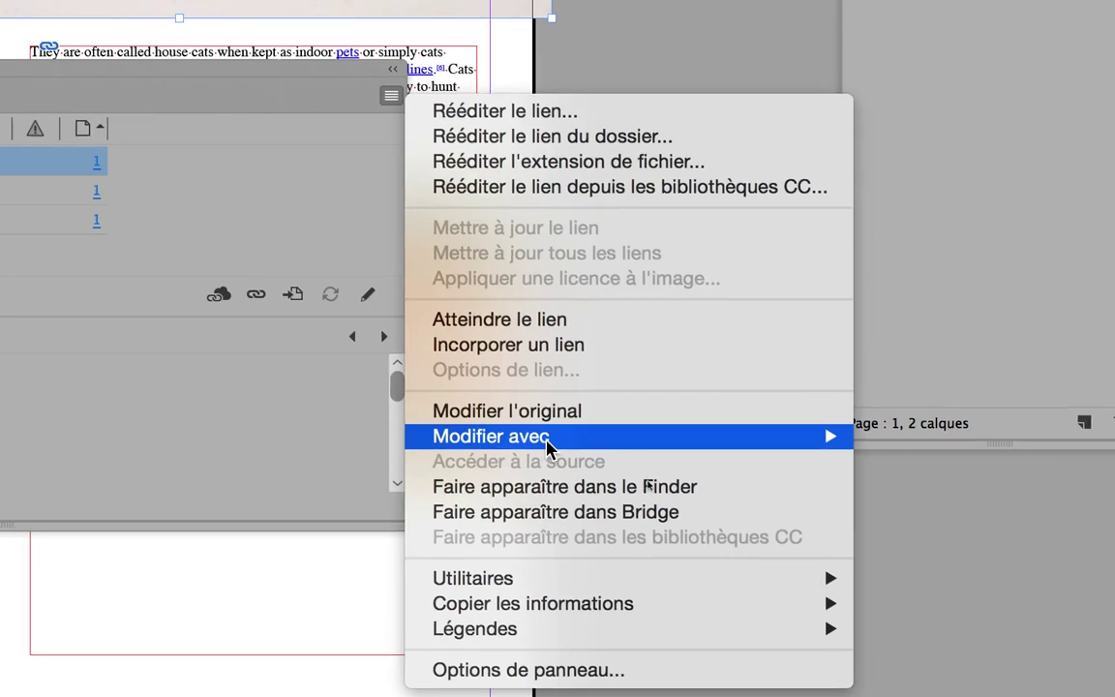
mouse_move(567, 460)
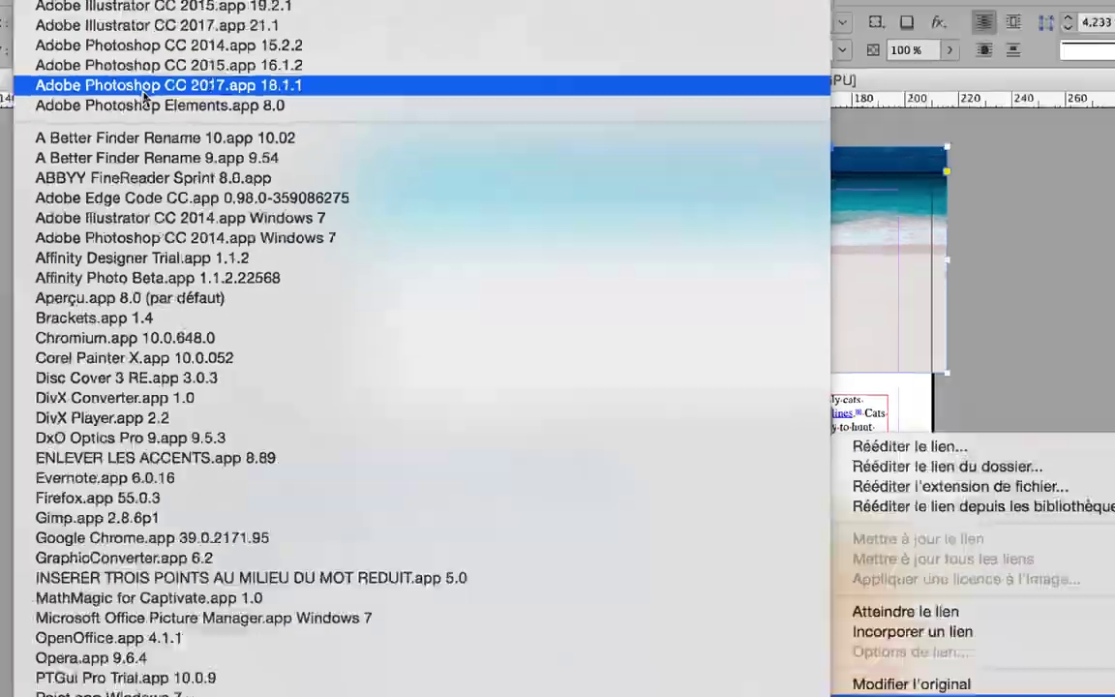
click(143, 94)
click(568, 310)
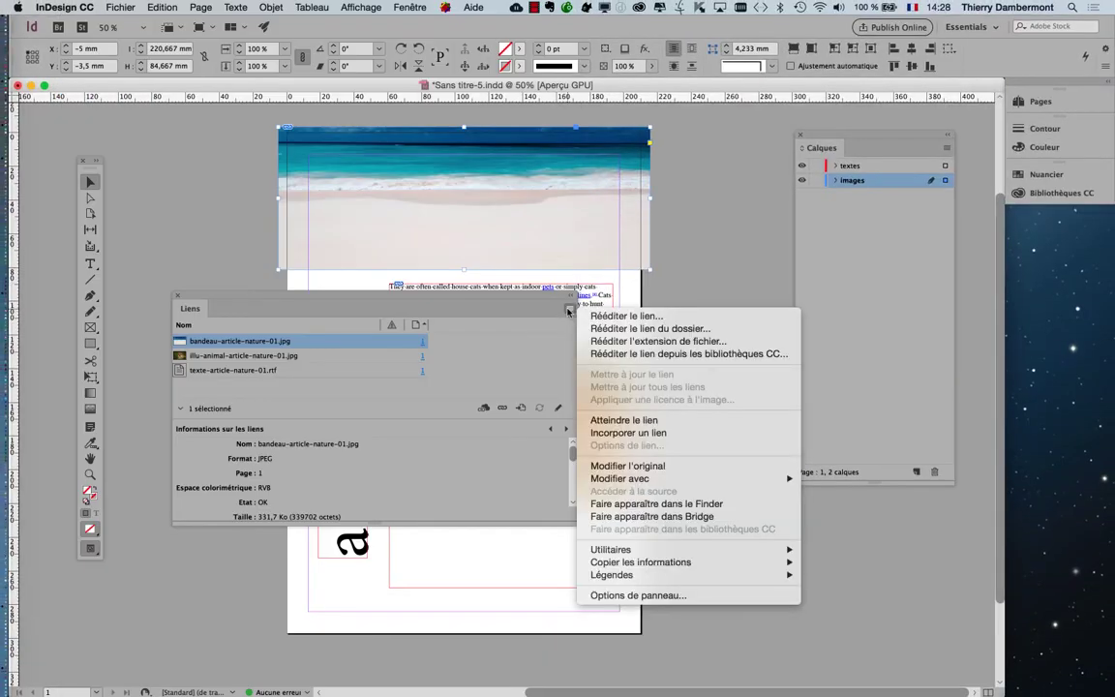
mouse_move(642, 480)
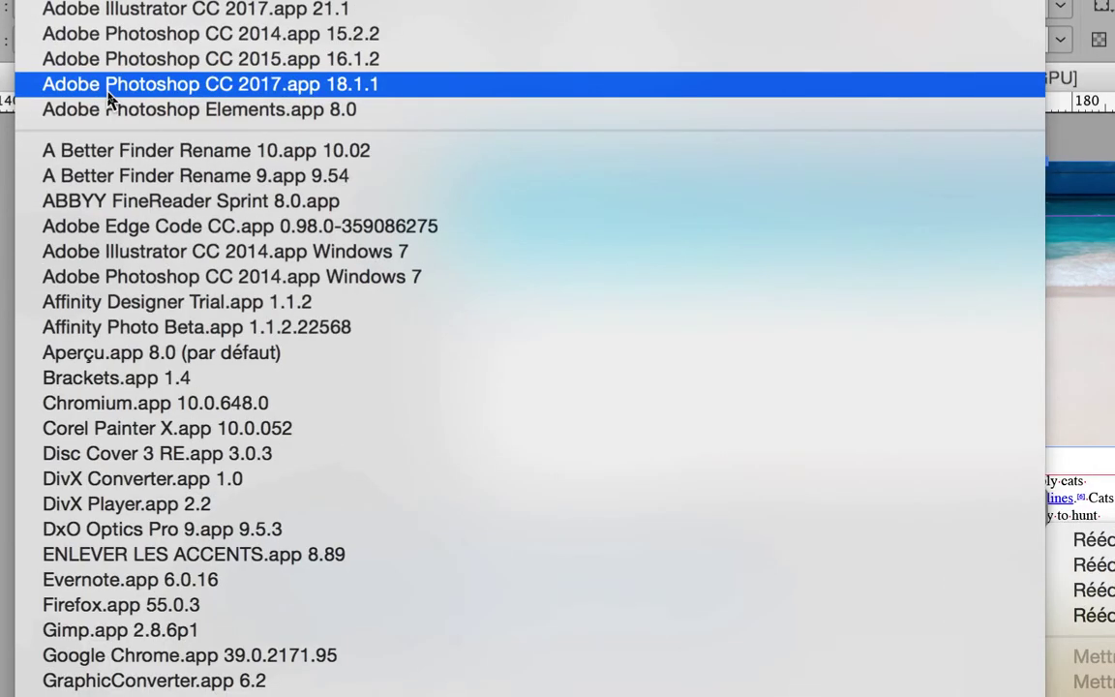
click(109, 85)
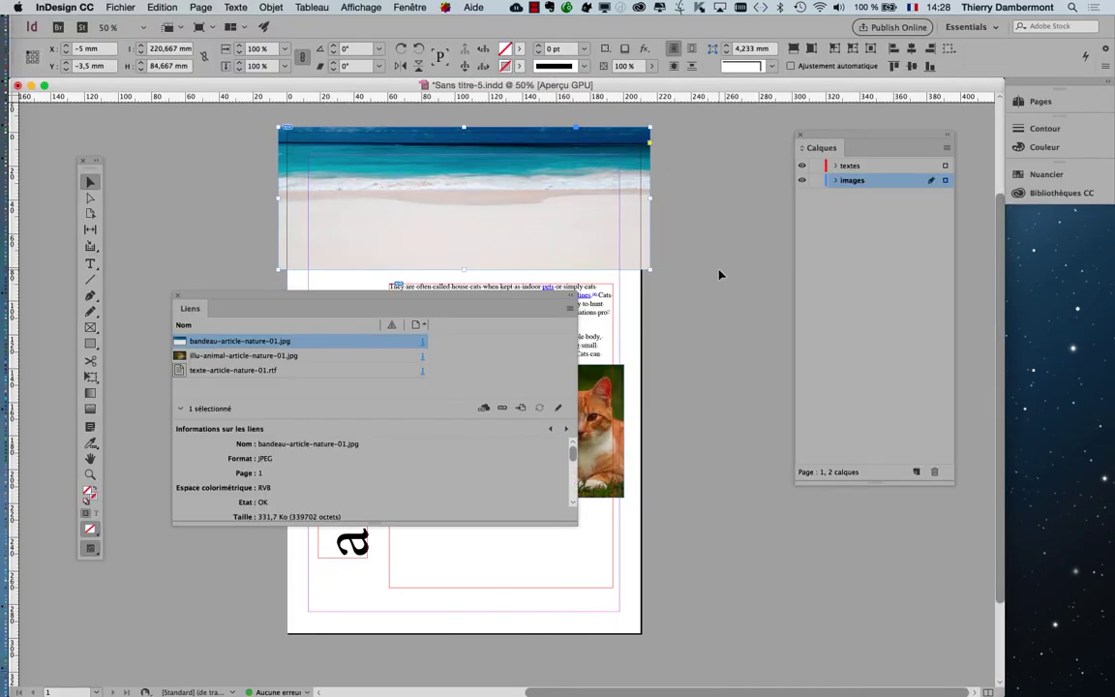
key(super+Tab)
key(super+Tab)
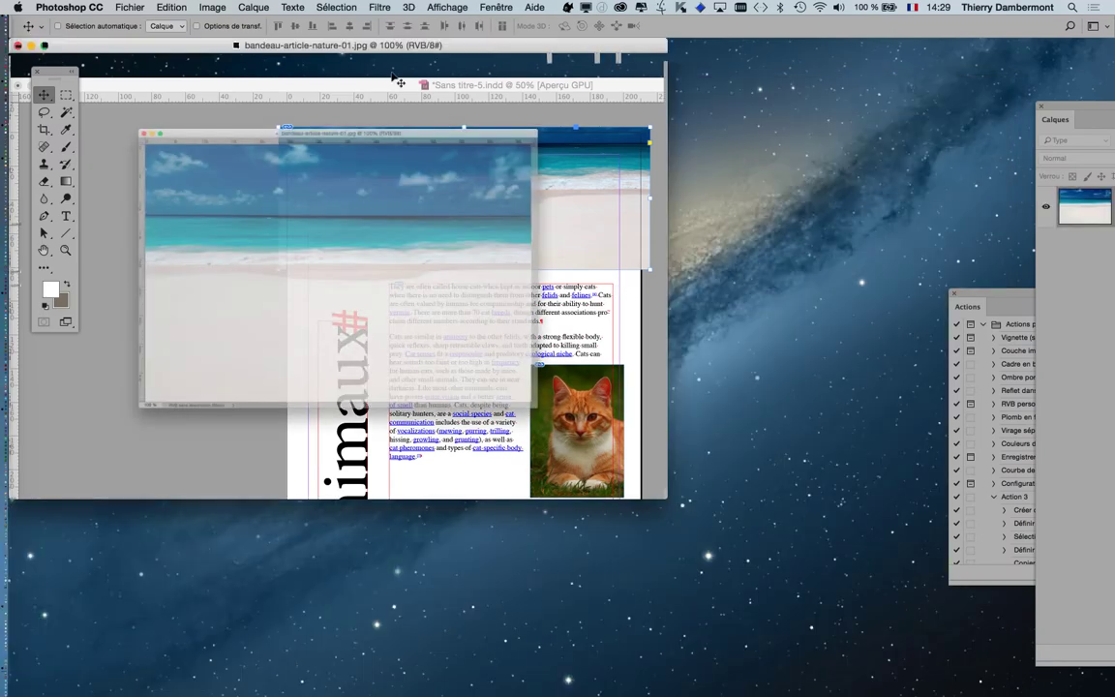
- Move the banner image's document window clear of the tools and change to full-screen mode with the menu bar
drag(385, 45, 510, 76)
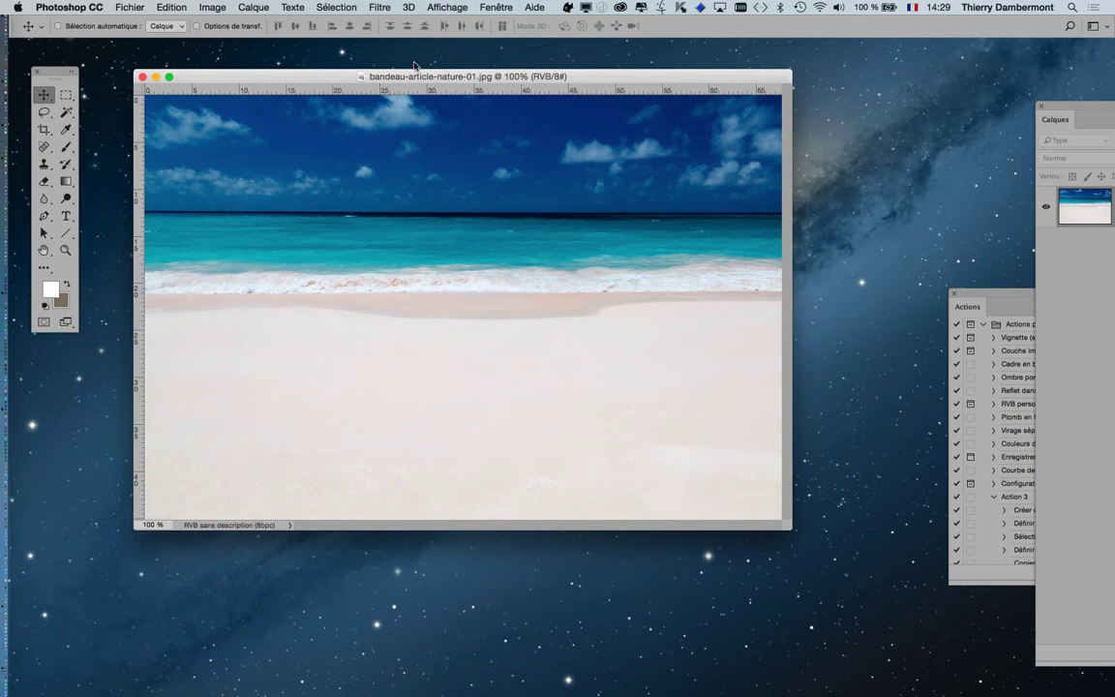
mouse_move(425, 78)
mouse_down()
mouse_move(399, 75)
mouse_move(414, 85)
mouse_up()
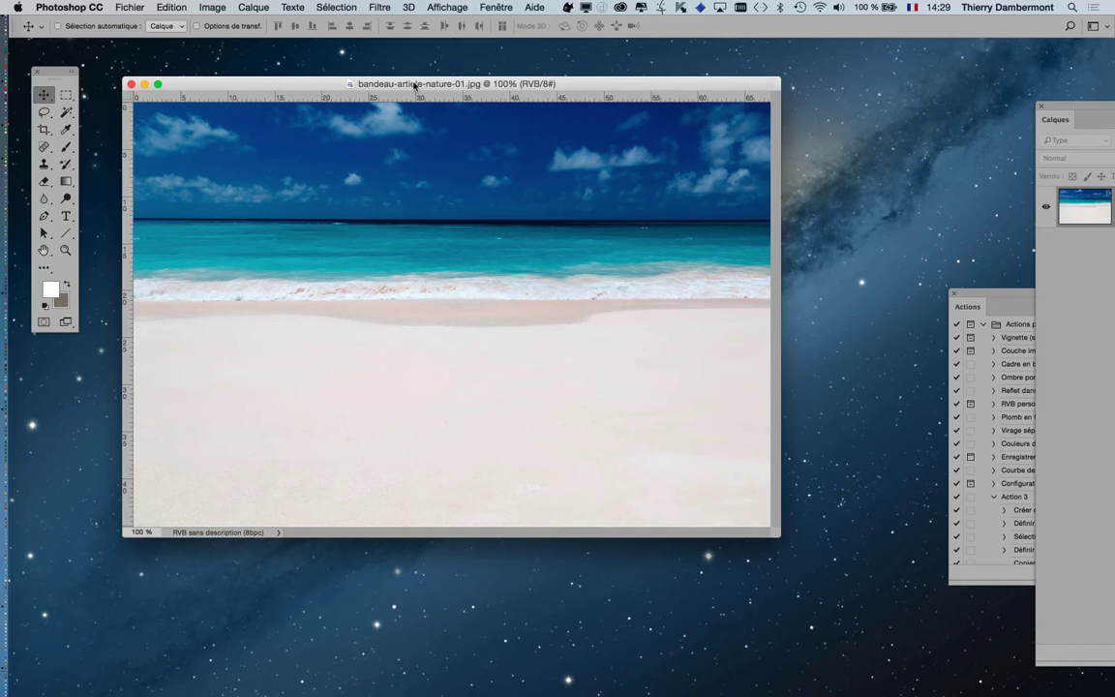
key(f)
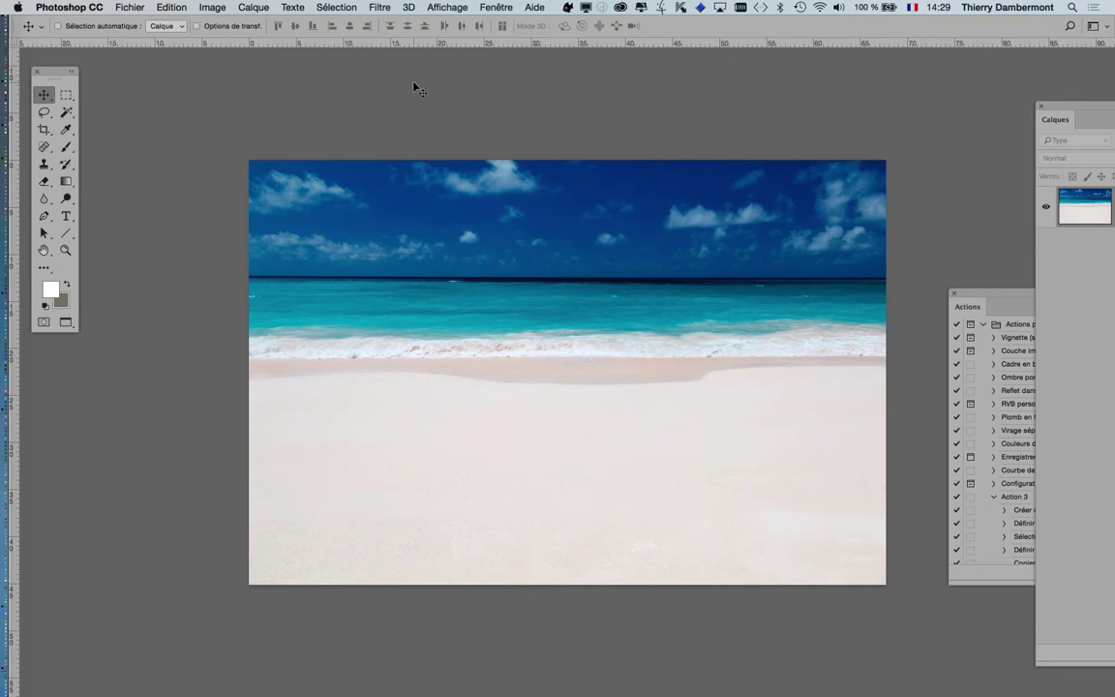
- Examine the beach banner image at different magnifications and positions on the full-screen canvas
drag(588, 236, 463, 188)
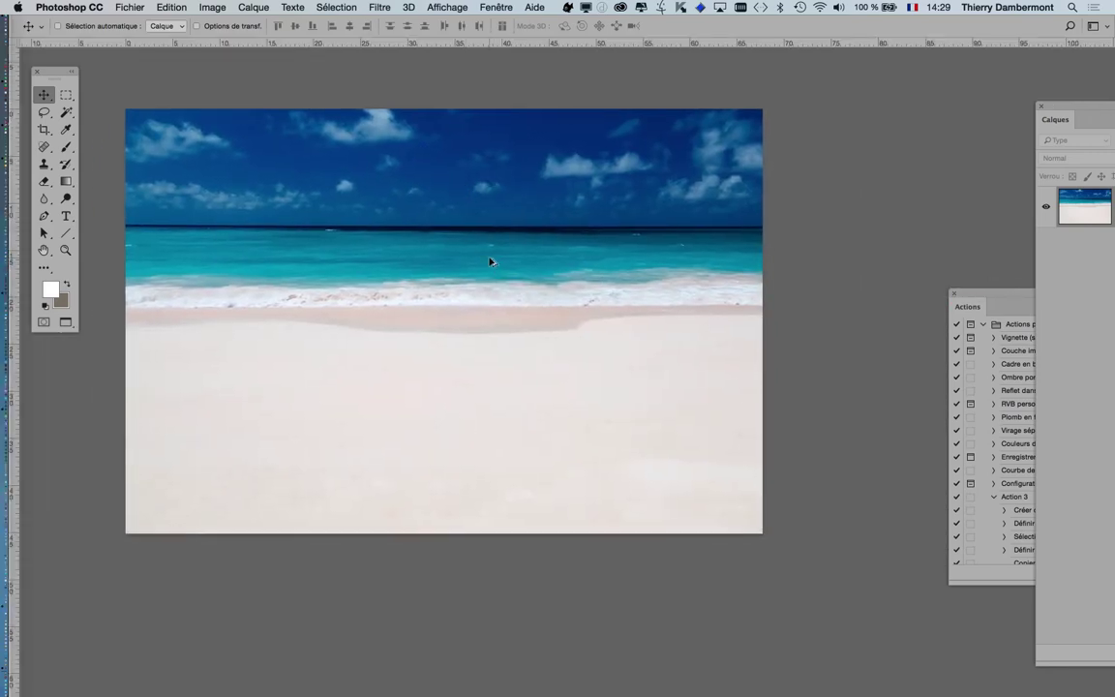
scroll(491, 261, down, 1)
scroll(491, 261, down, 3)
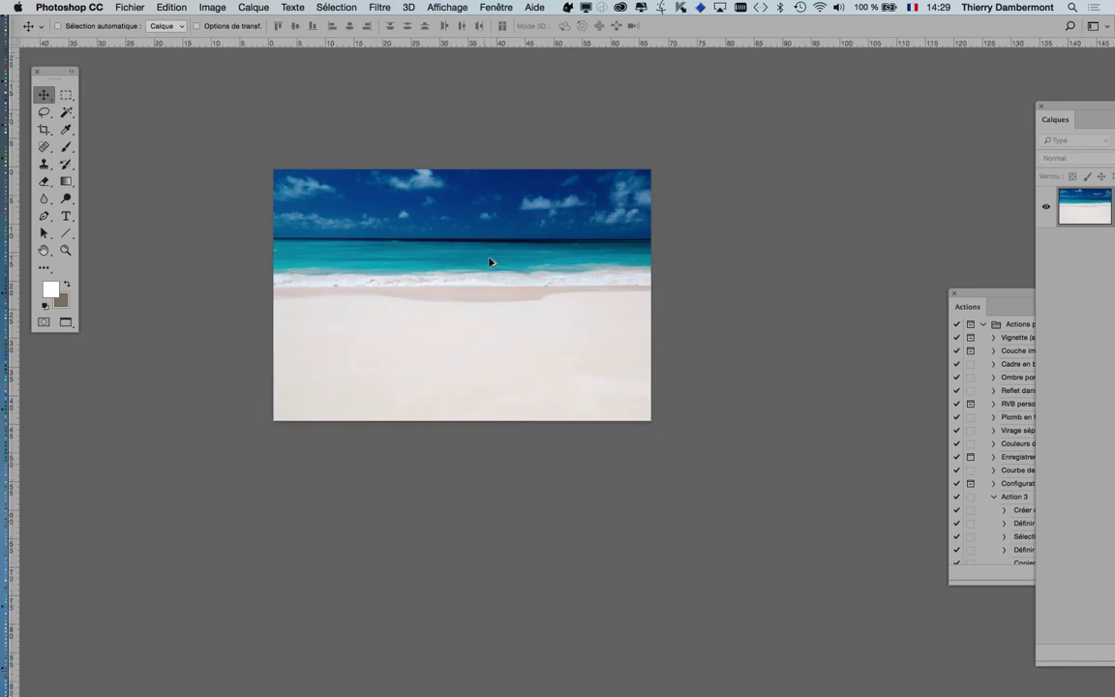
scroll(490, 261, up, 4)
scroll(491, 261, up, 2)
scroll(490, 261, down, 1)
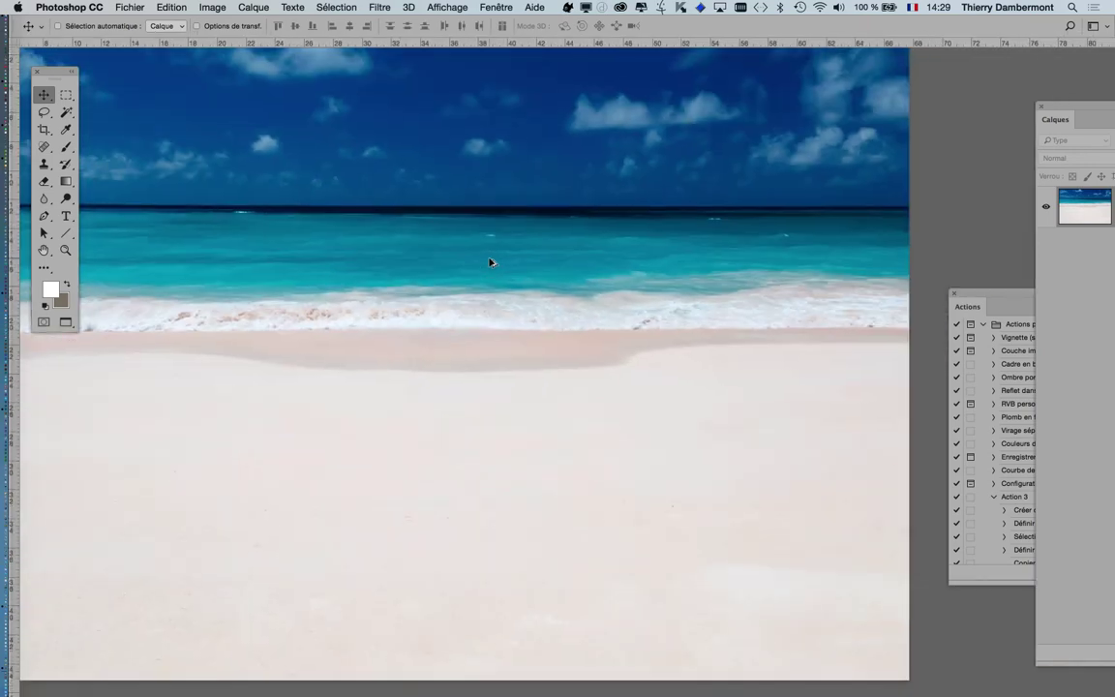
scroll(490, 262, down, 1)
drag(483, 257, 536, 296)
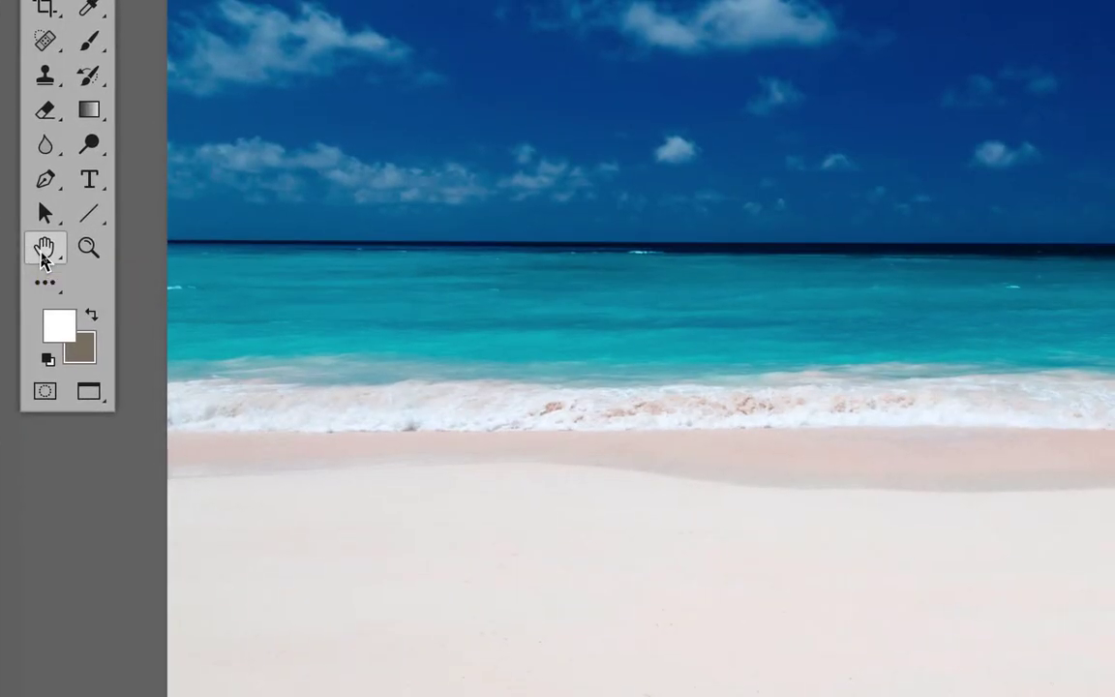
- Select the Hand tool and shift the beach banner image slightly on the canvas
click(44, 250)
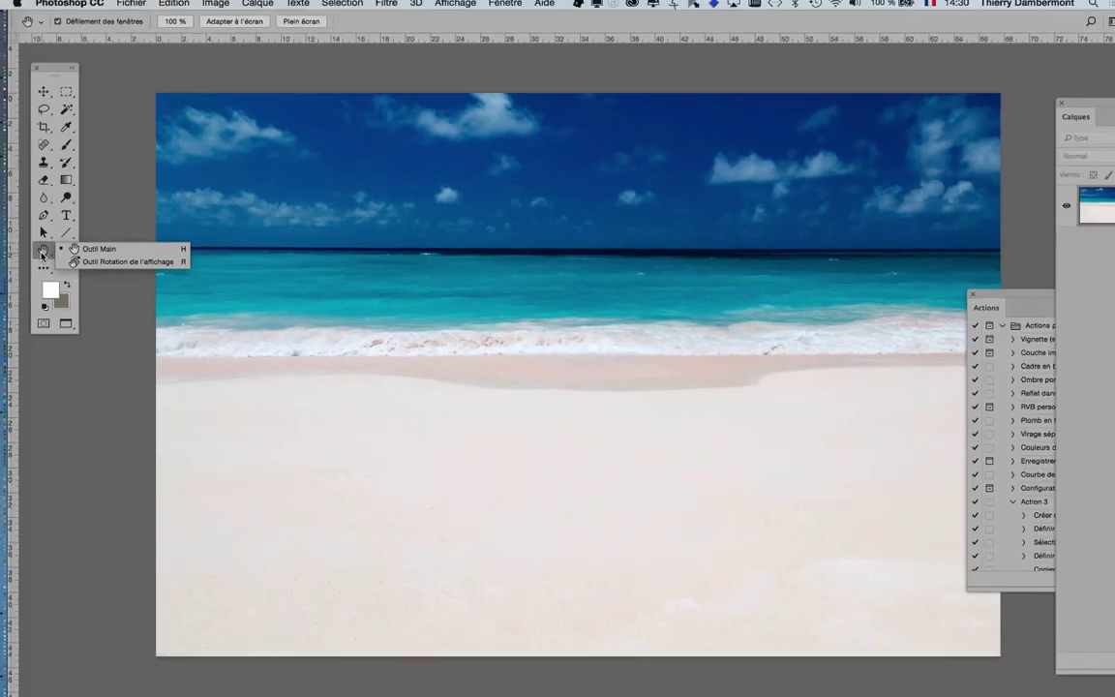
click(225, 86)
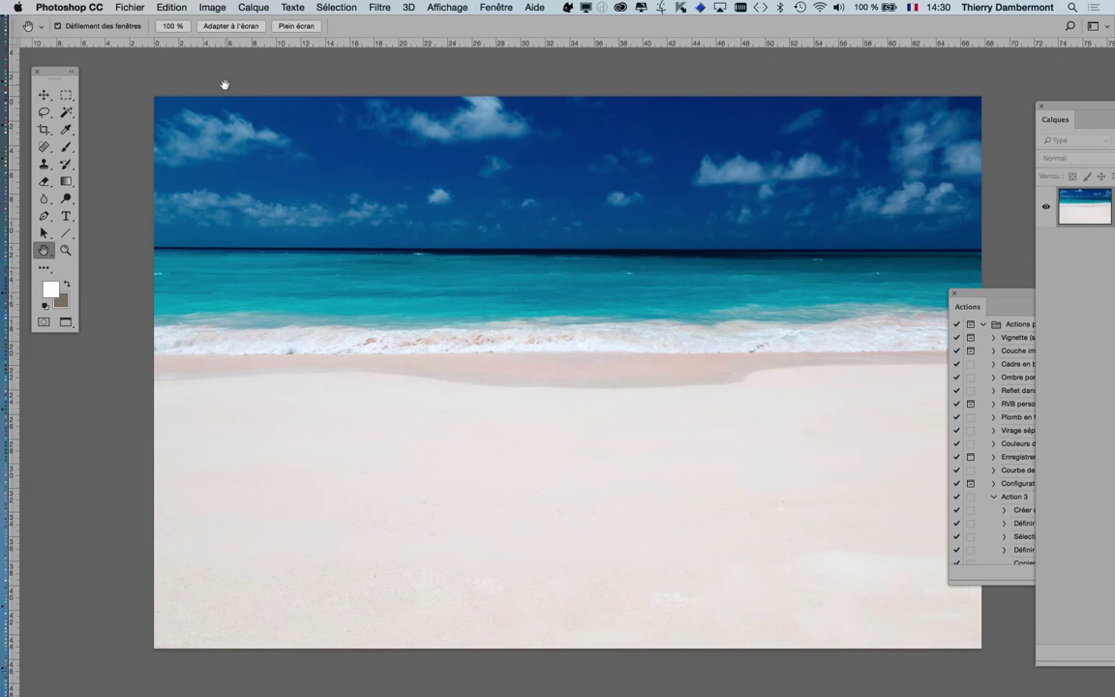
drag(658, 266, 617, 250)
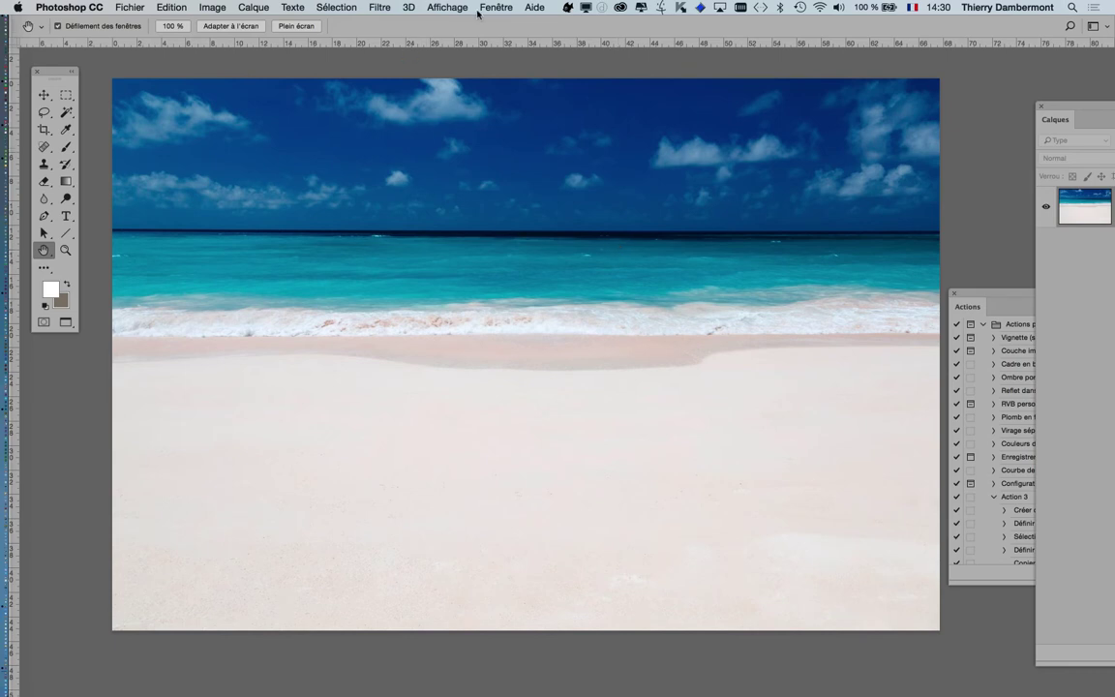
- Open the Accentuation filter on the beach image and set Gain to 1%, Rayon to 0,5 pixels and Seuil to 0
click(382, 9)
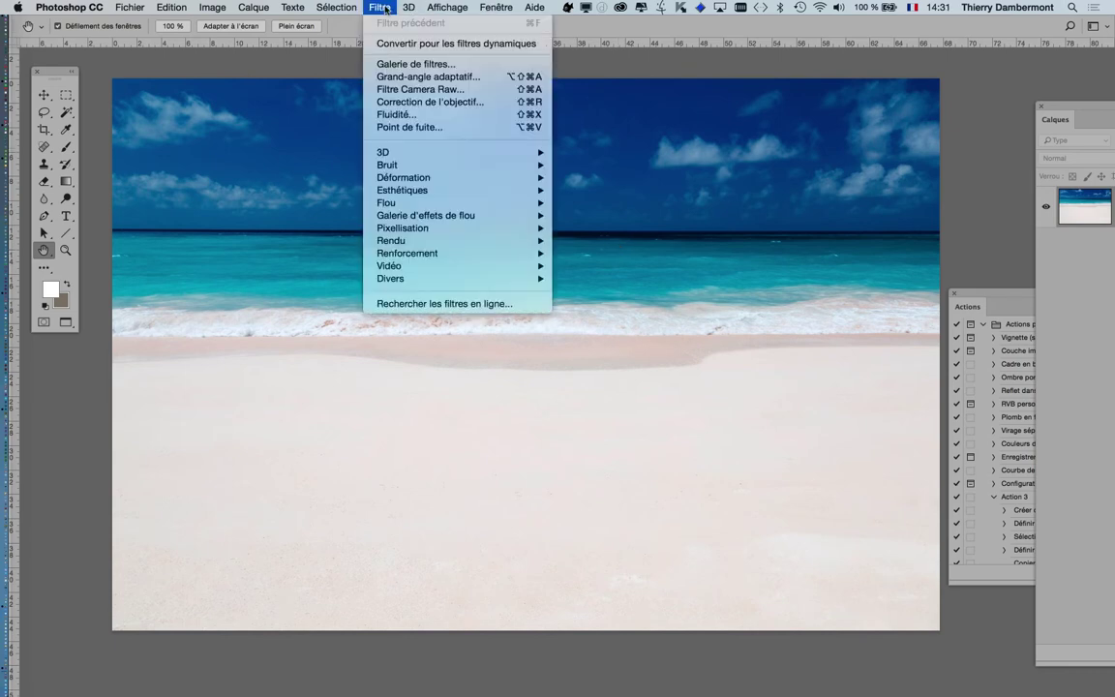
mouse_move(498, 252)
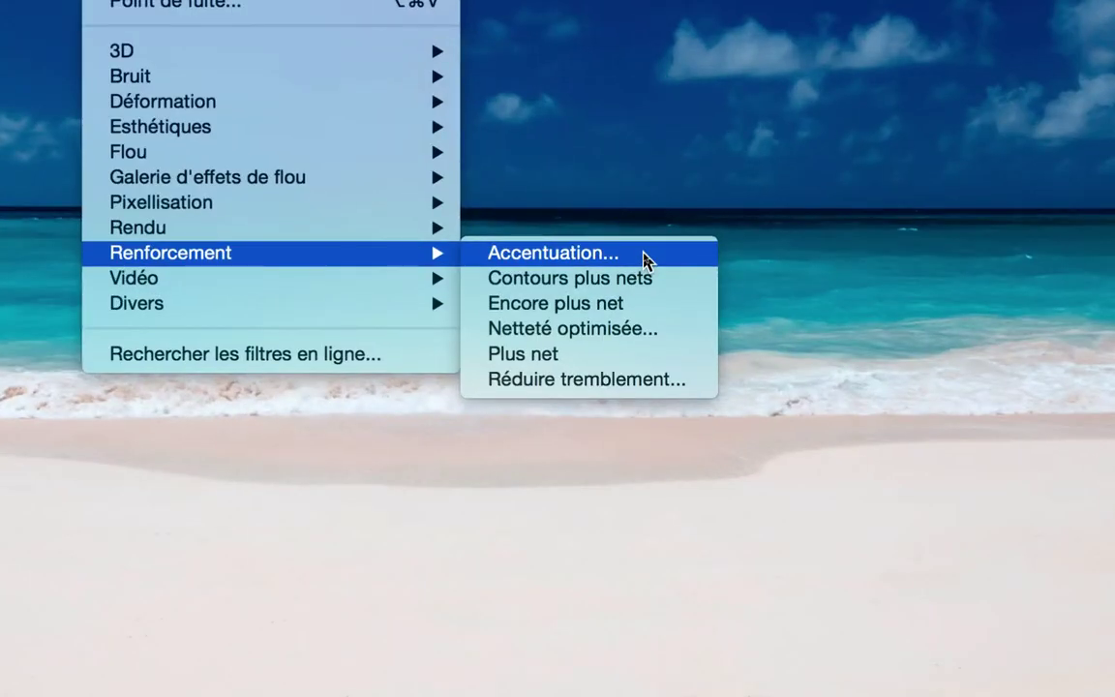
click(646, 259)
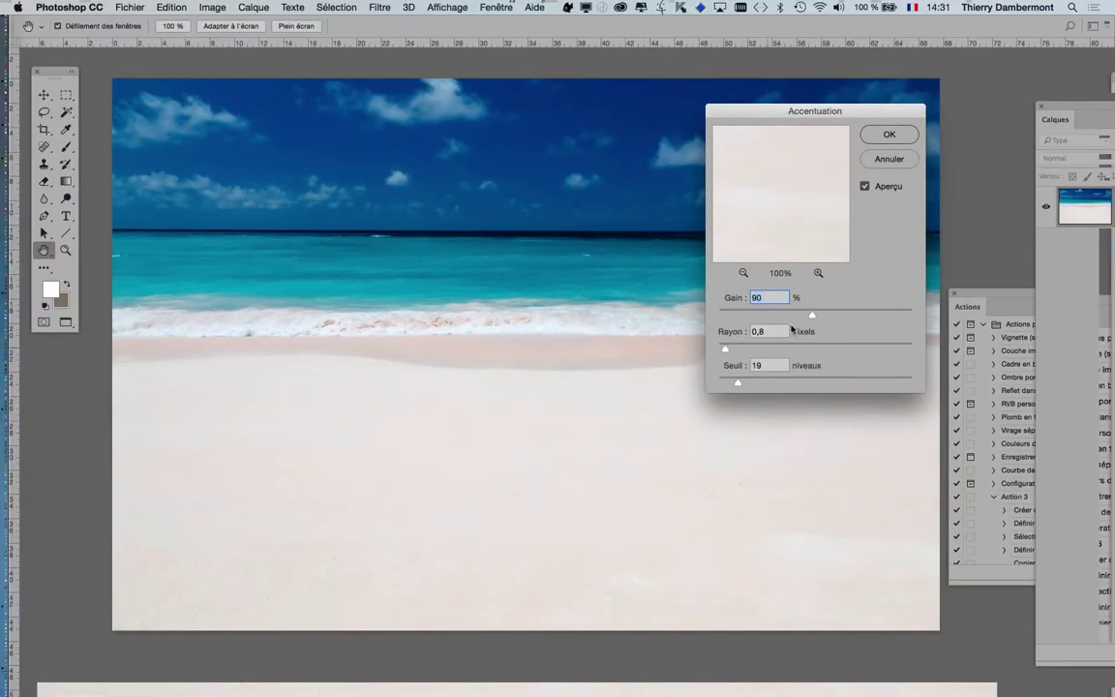
drag(812, 314, 710, 385)
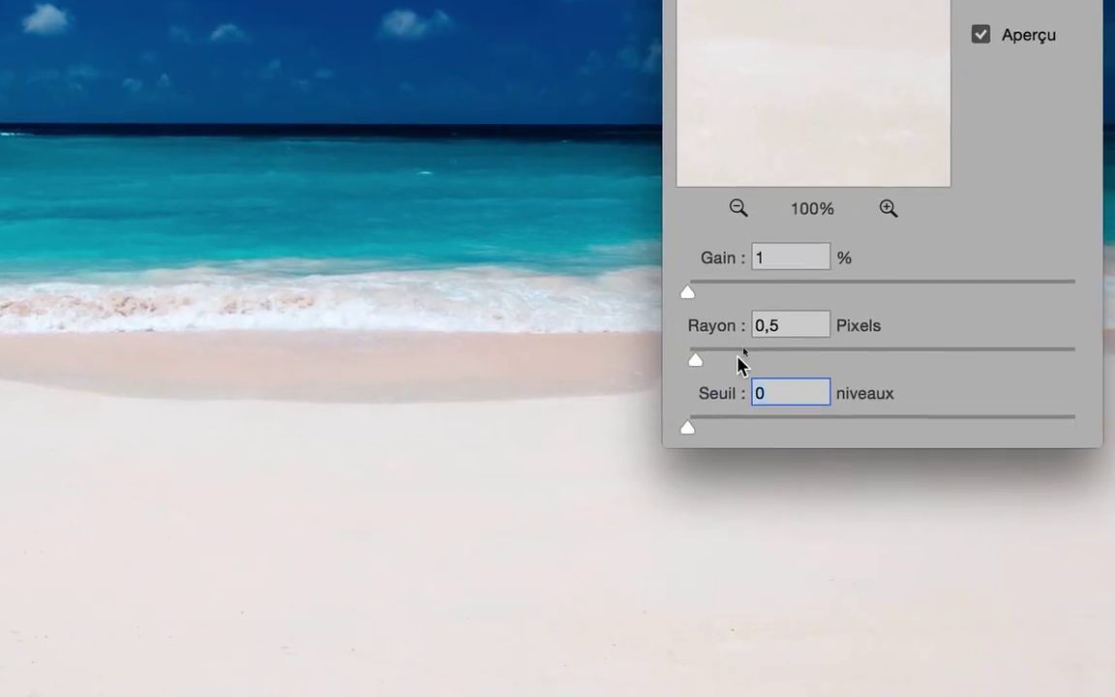
- Raise the sharpening to a Gain of 167% and a Rayon of 5,2 pixels, and apply the filter
click(760, 396)
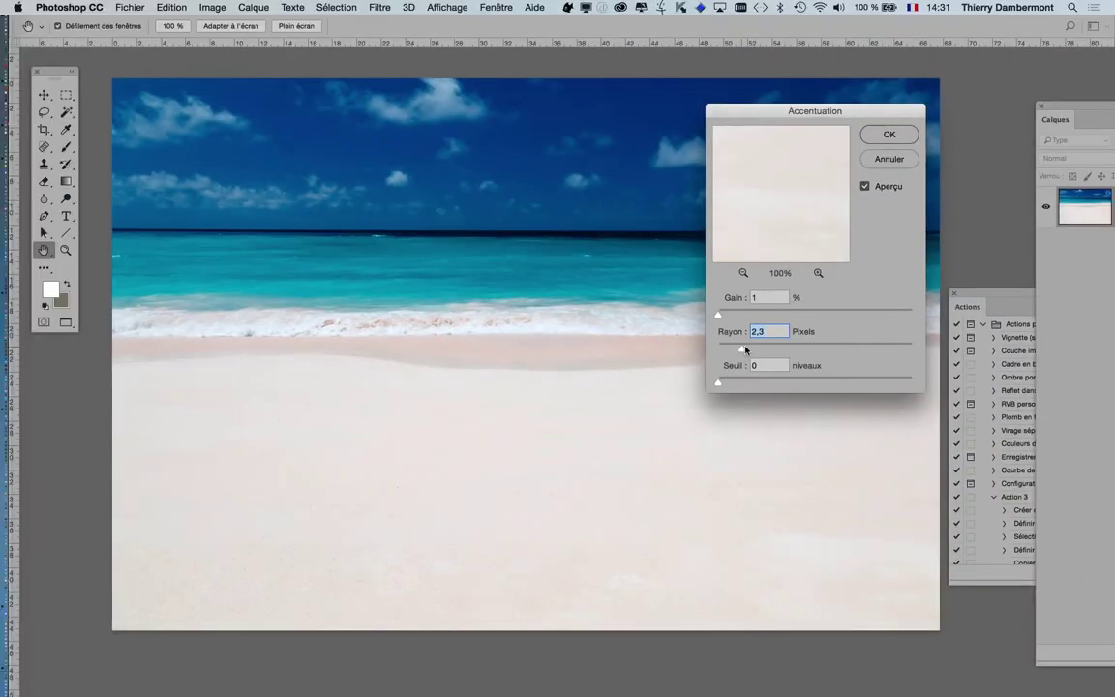
click(862, 303)
drag(832, 313, 847, 315)
drag(746, 351, 761, 351)
drag(848, 315, 858, 316)
drag(760, 350, 771, 350)
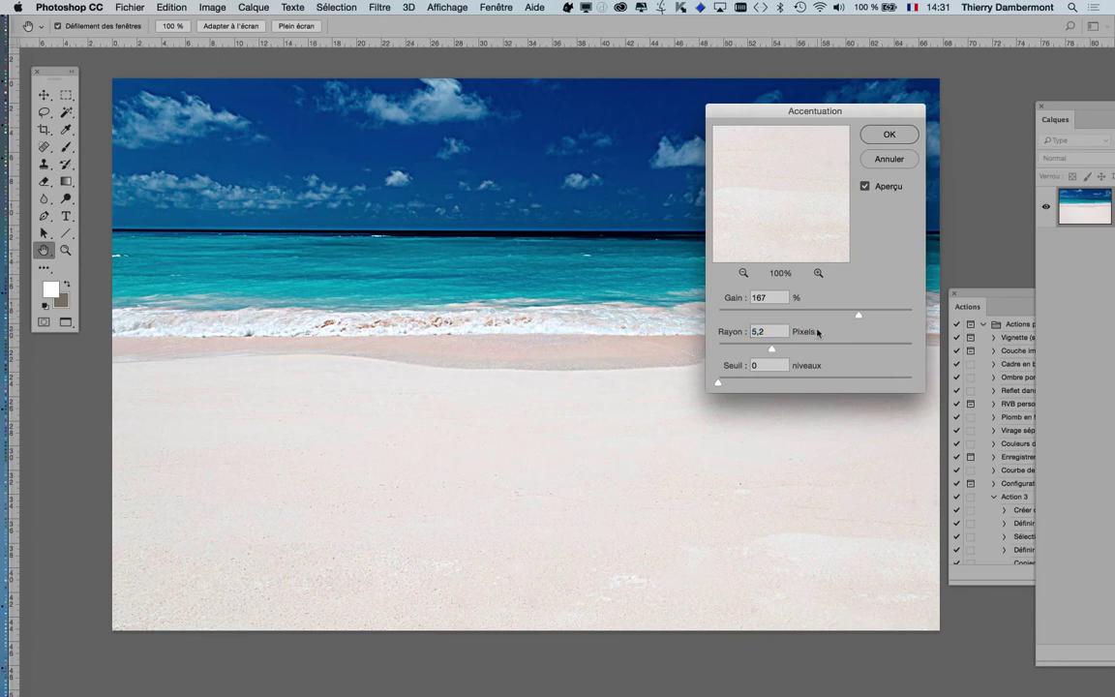
click(892, 135)
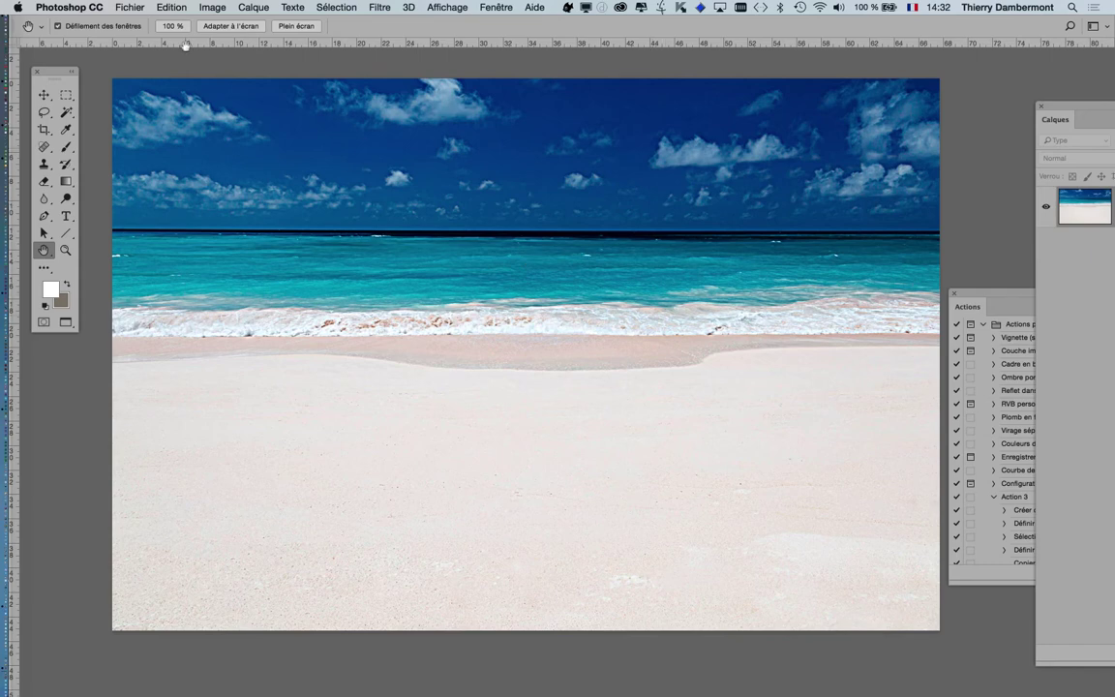
- Save the sharpened banner as a JPEG at quality 12 Maximum, de base optimisé, and close the image
click(129, 11)
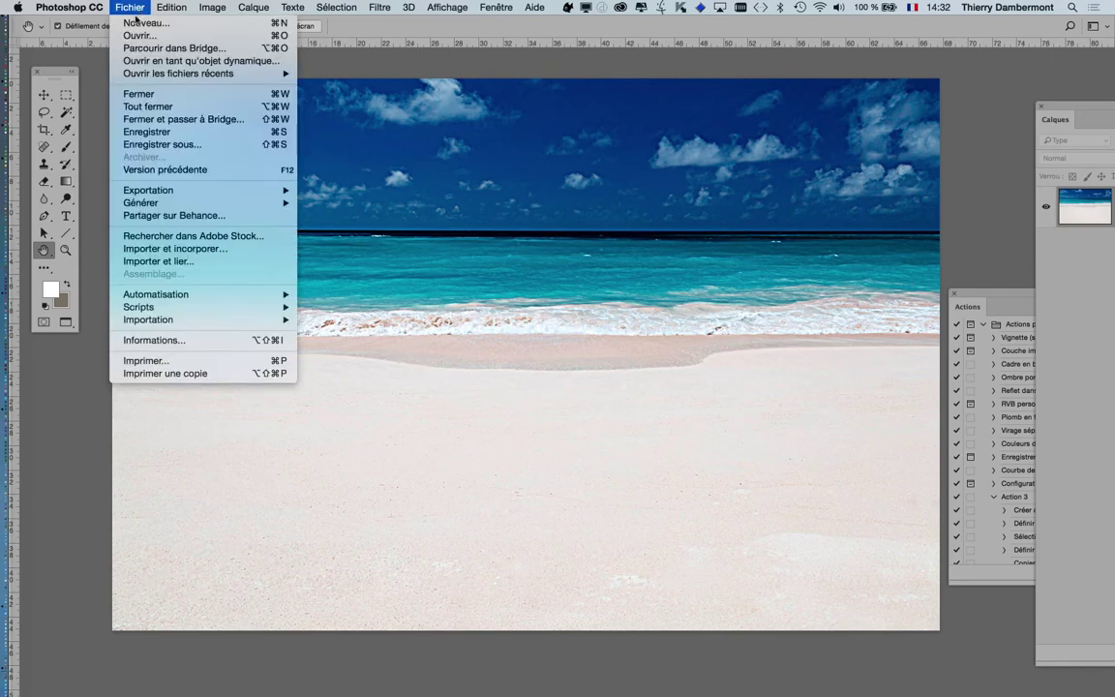
click(170, 133)
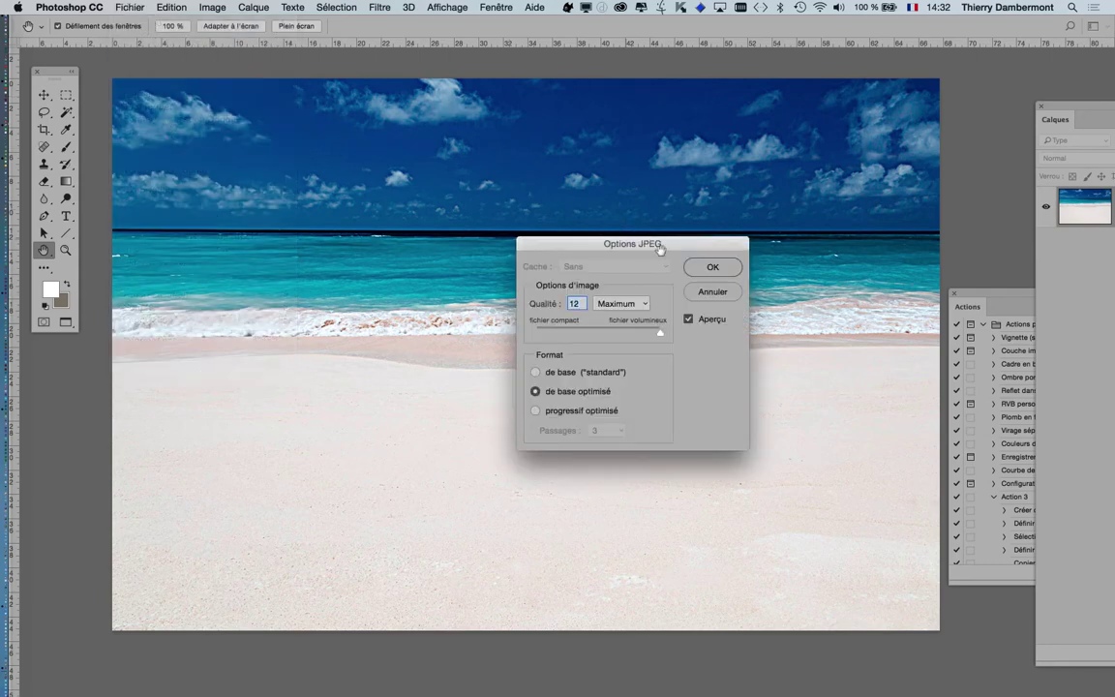
click(713, 268)
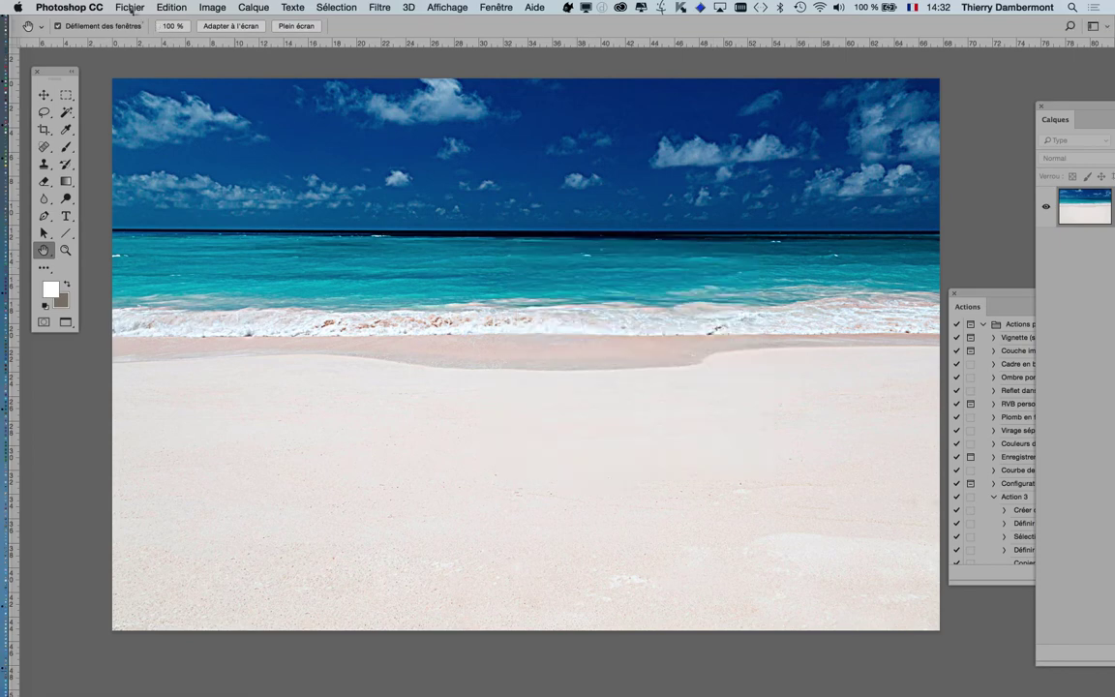
click(129, 9)
click(145, 93)
- Switch back to InDesign and move the Liens and Calques panels clear of the banner
key(super+Tab)
key(super+Tab)
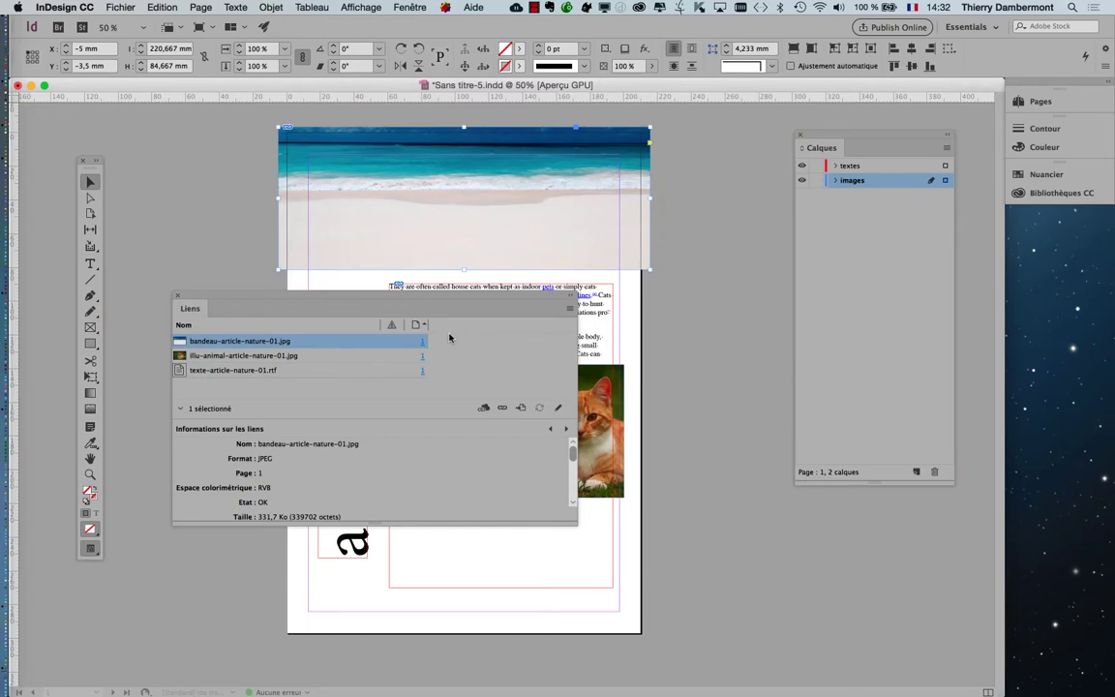
drag(367, 297, 707, 395)
key(super+plus)
key(super+plus)
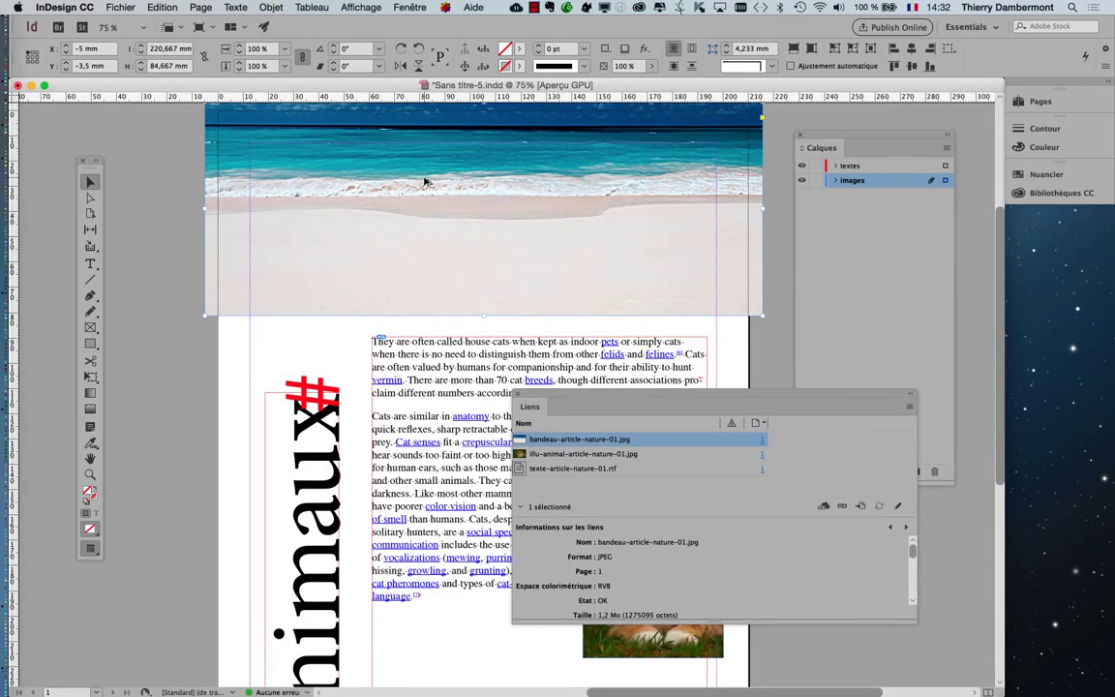
drag(826, 135, 930, 131)
drag(553, 394, 857, 405)
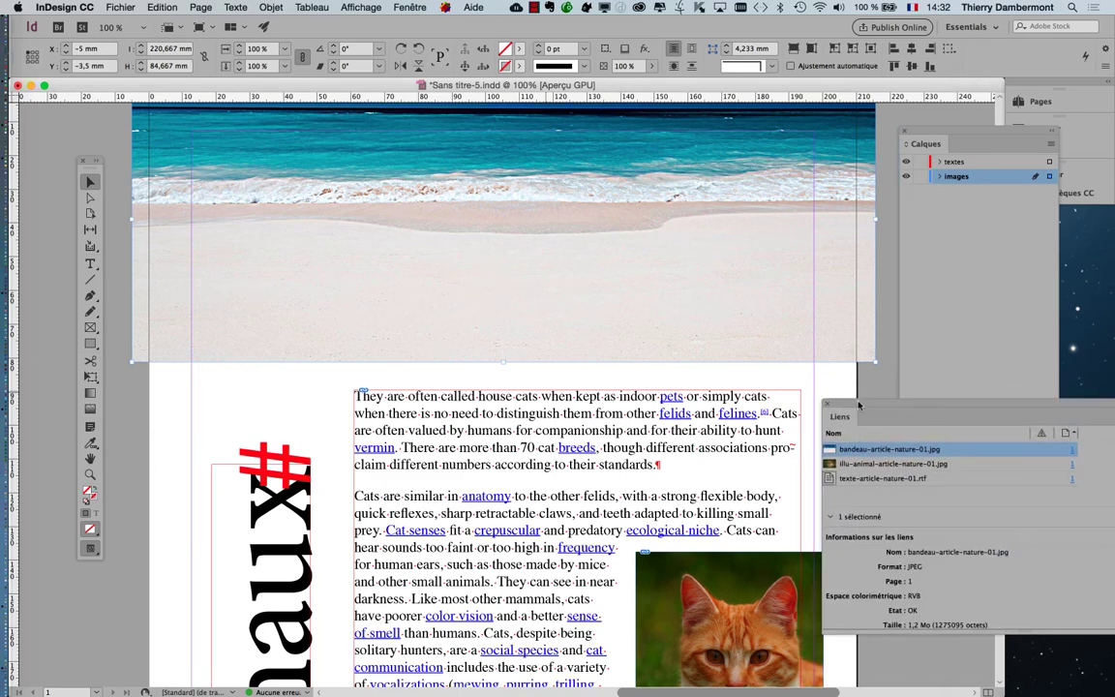
- Examine the sharpened beach banner in the layout at a closer magnification
key(super+equal)
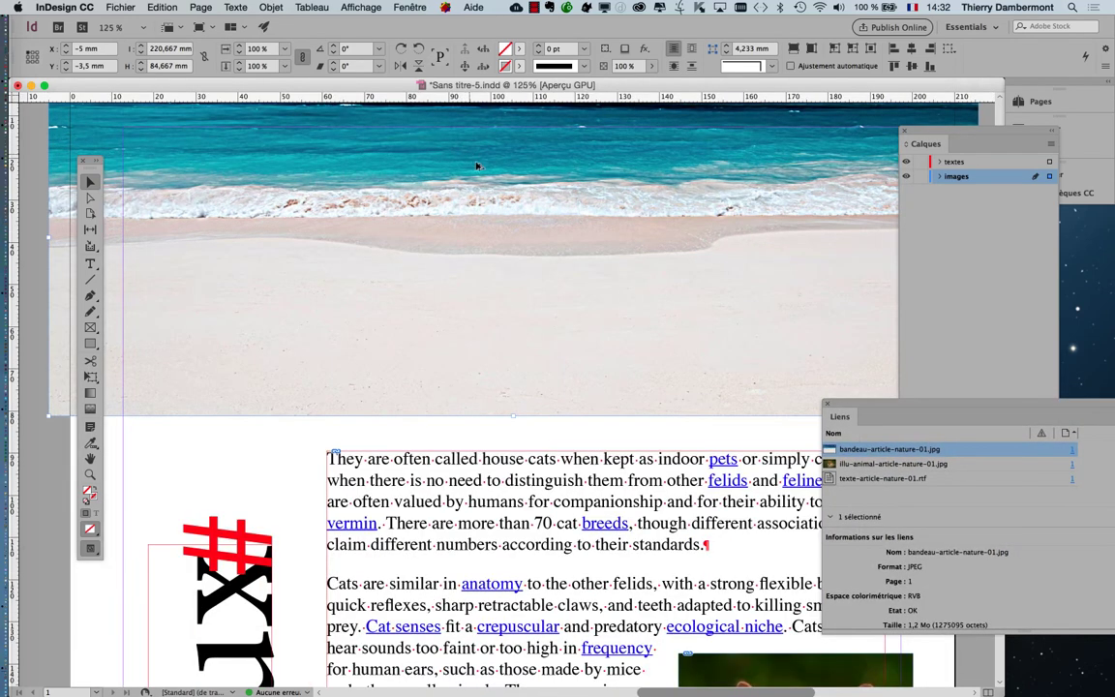
drag(503, 187, 498, 288)
scroll(485, 309, up, 1)
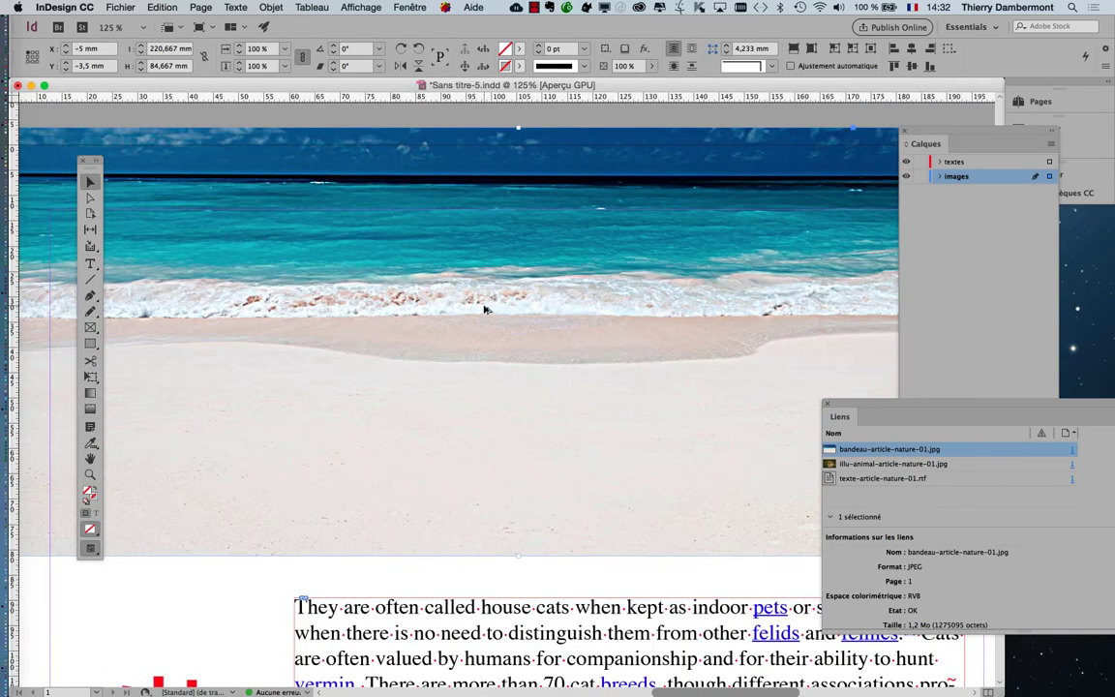
scroll(485, 309, up, 1)
scroll(485, 308, down, 3)
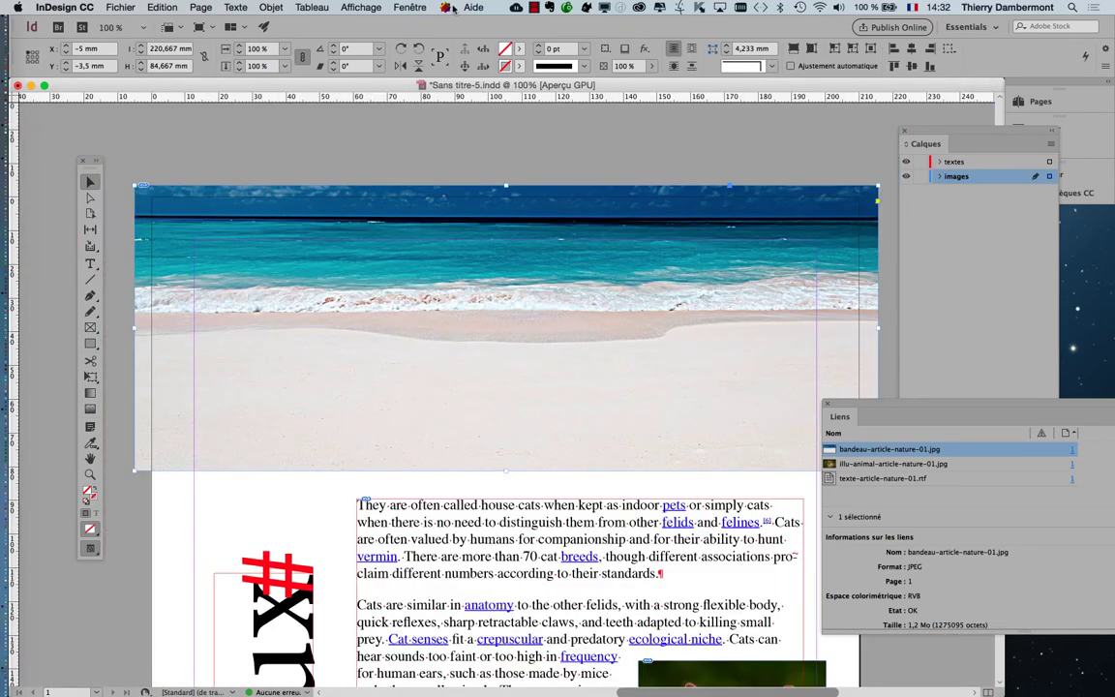
- Set the layout's display performance to Affichage de qualité supérieure
click(361, 7)
mouse_move(410, 232)
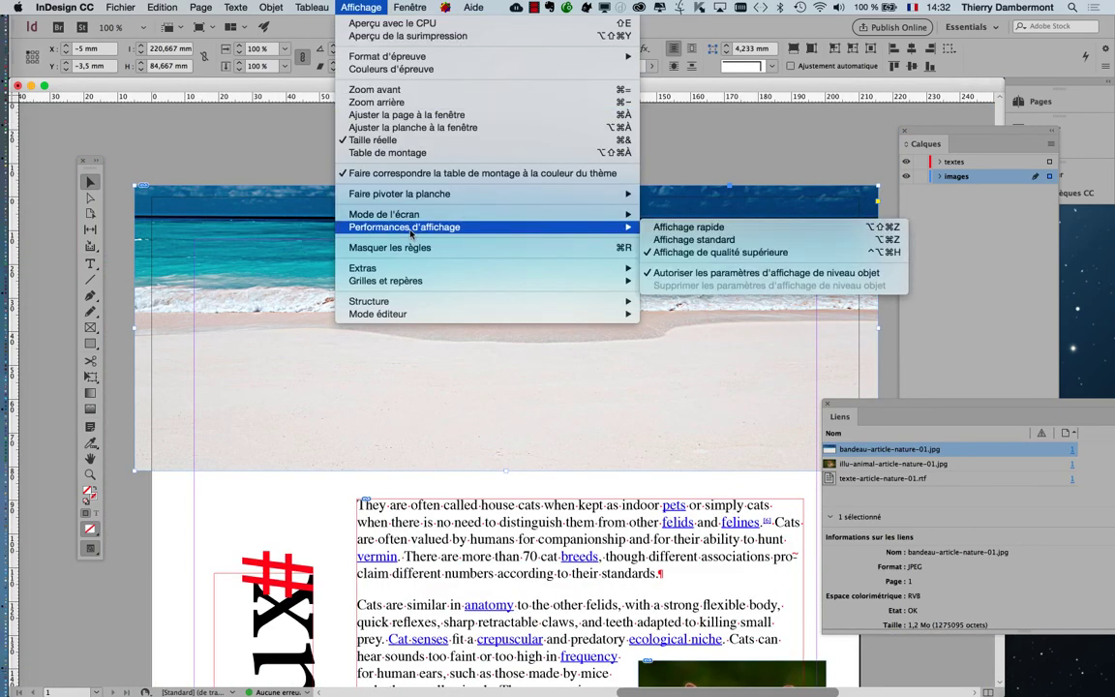
click(767, 120)
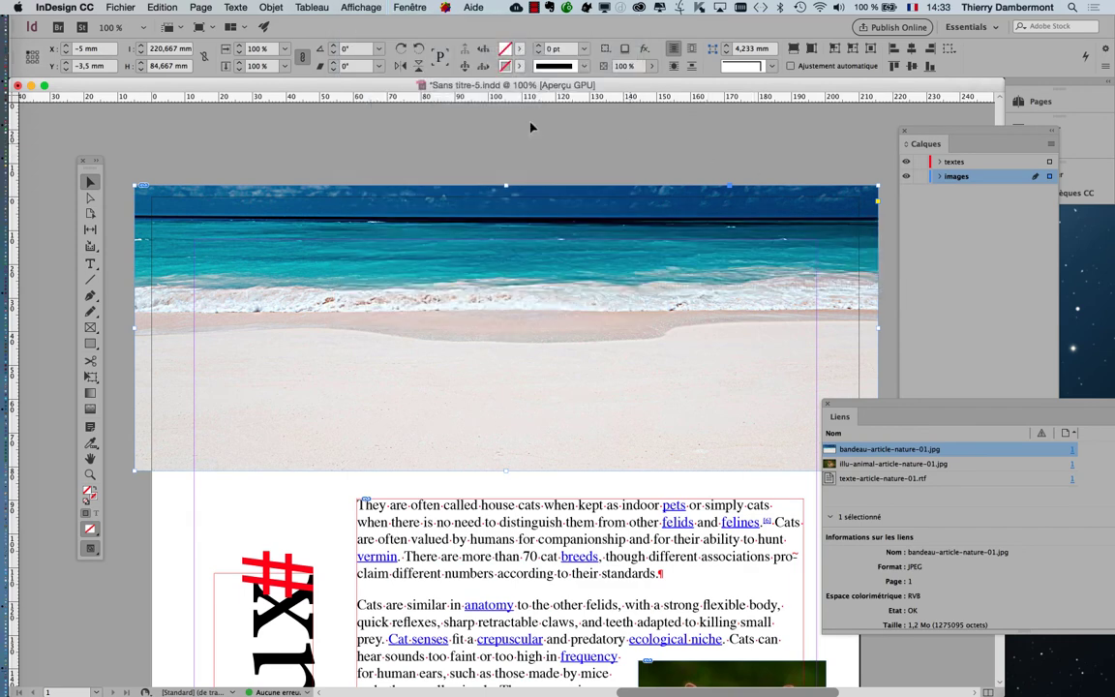
click(361, 6)
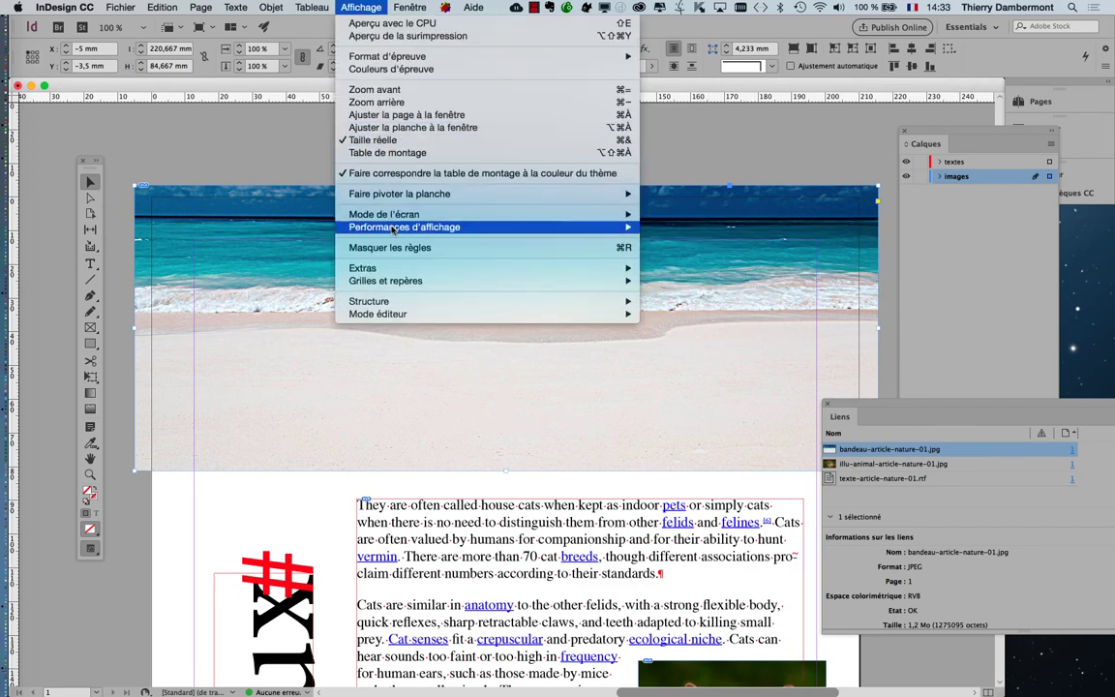
mouse_move(465, 226)
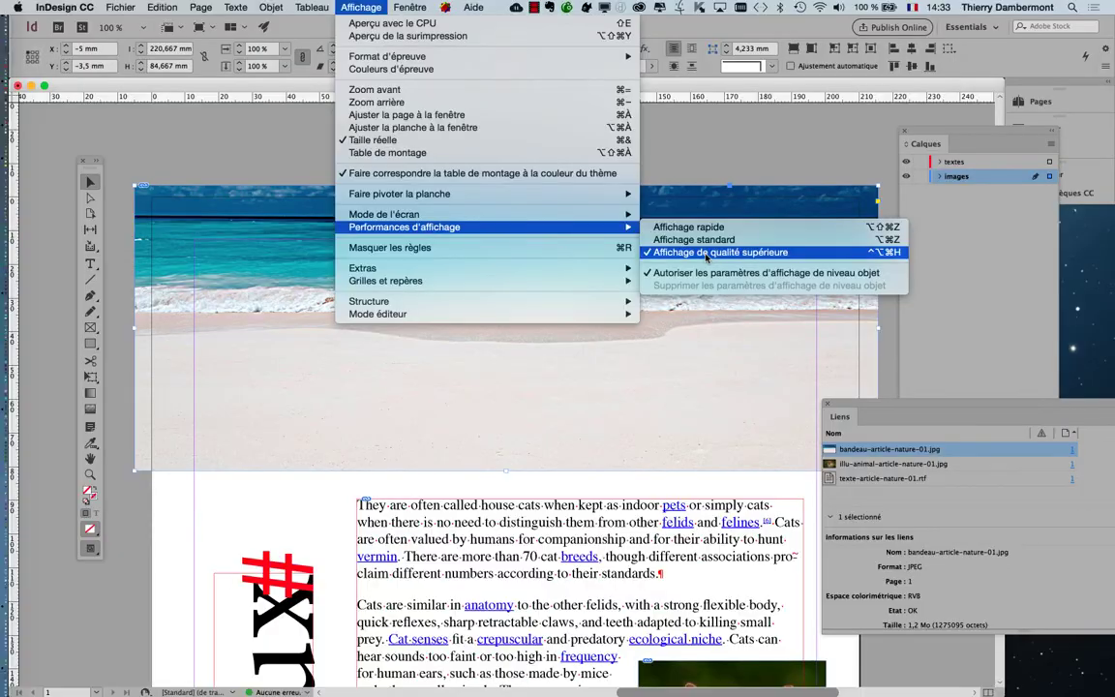
click(707, 254)
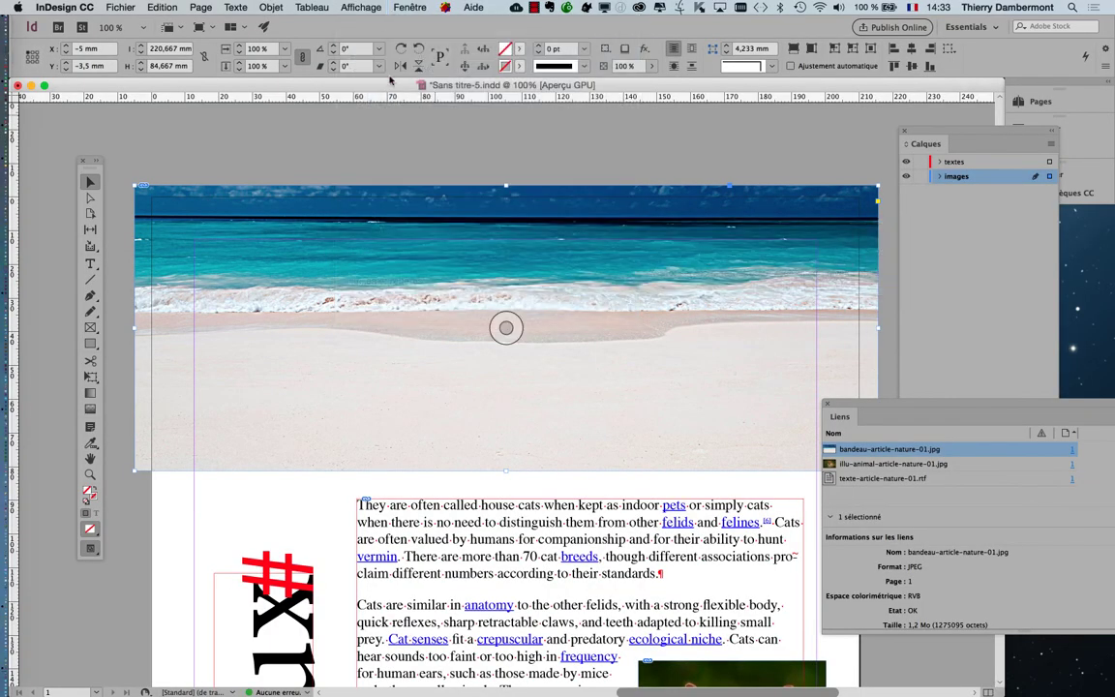
- Switch the layout's display performance to Affichage standard
click(360, 7)
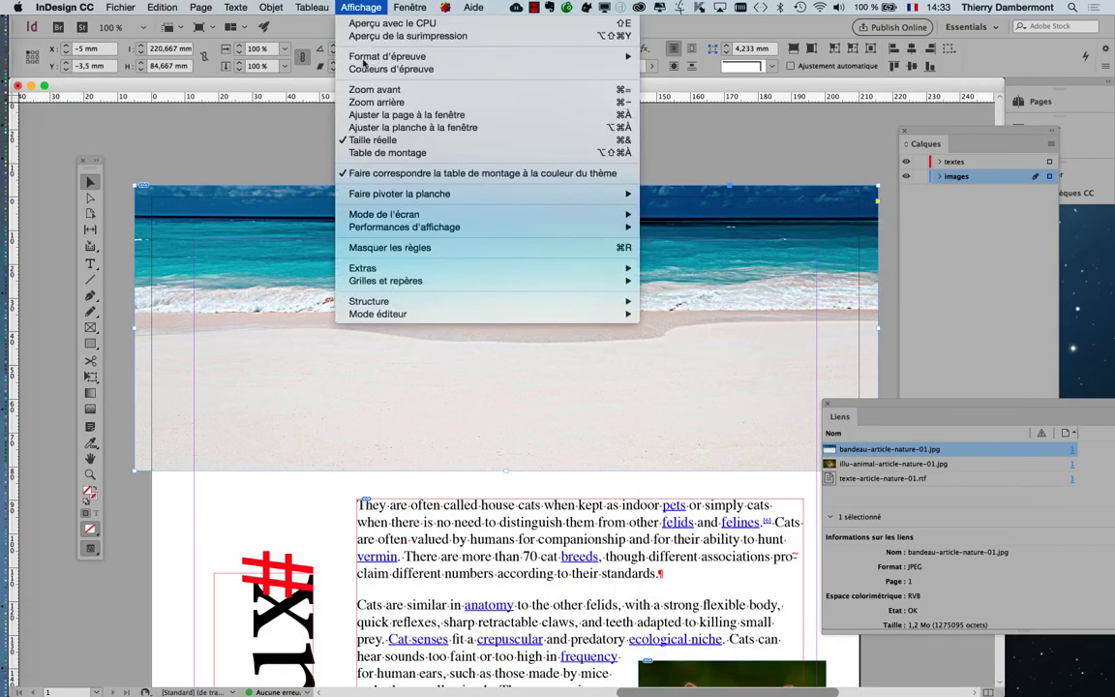
mouse_move(557, 227)
click(684, 239)
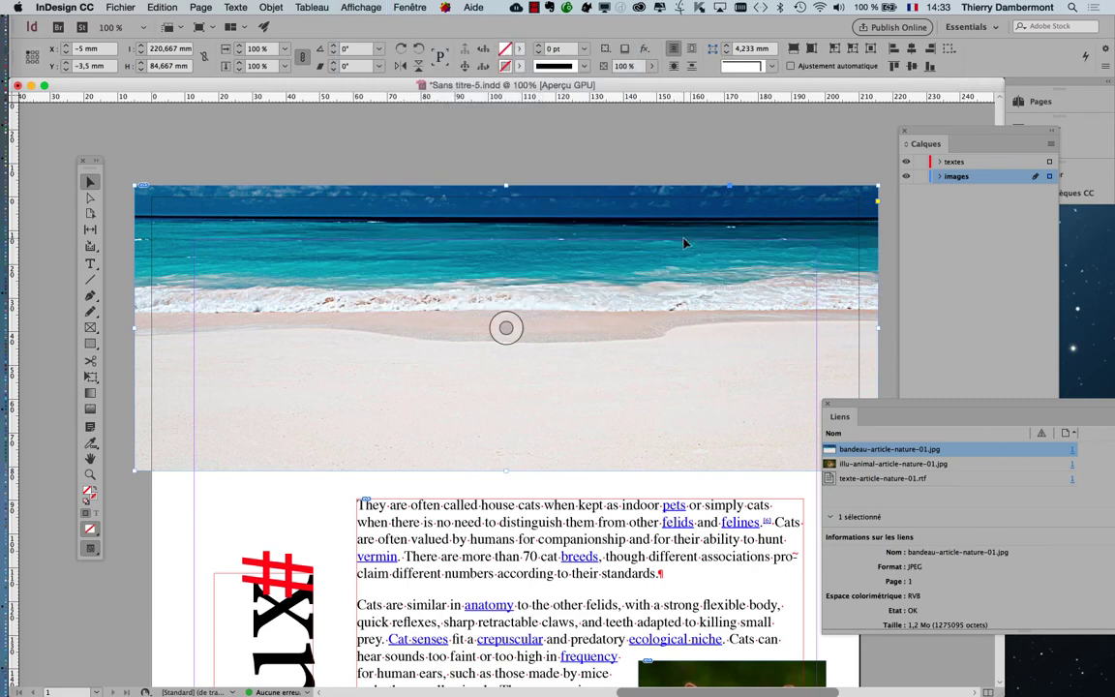
- Return the layout's display performance to Affichage de qualité supérieure
click(306, 7)
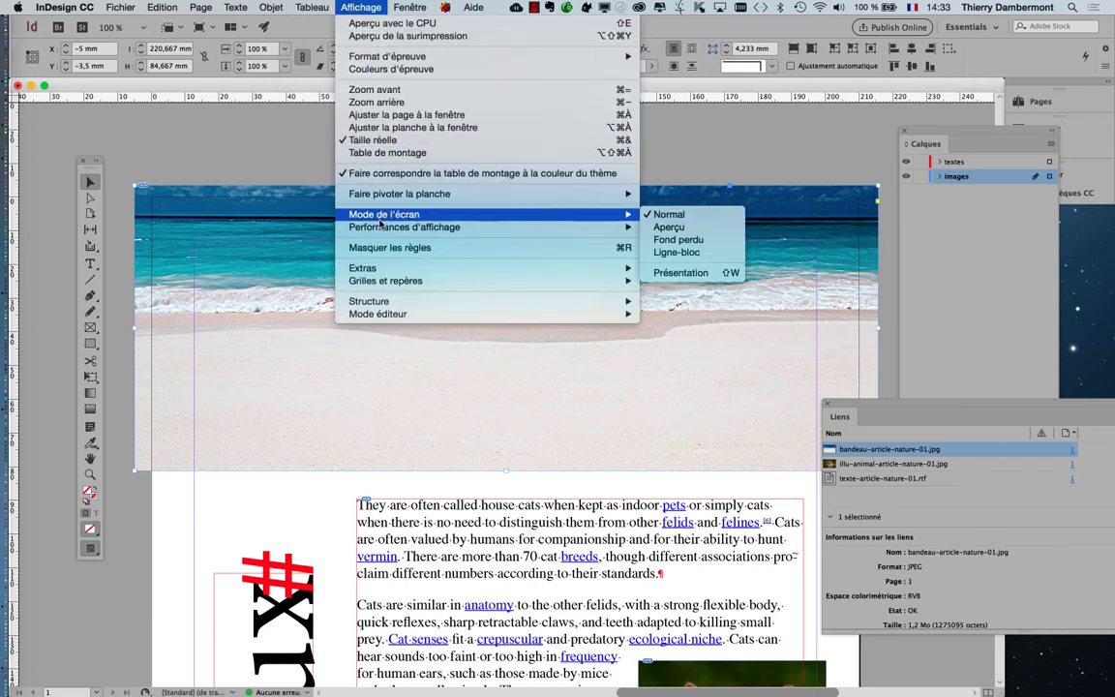
mouse_move(601, 226)
click(699, 252)
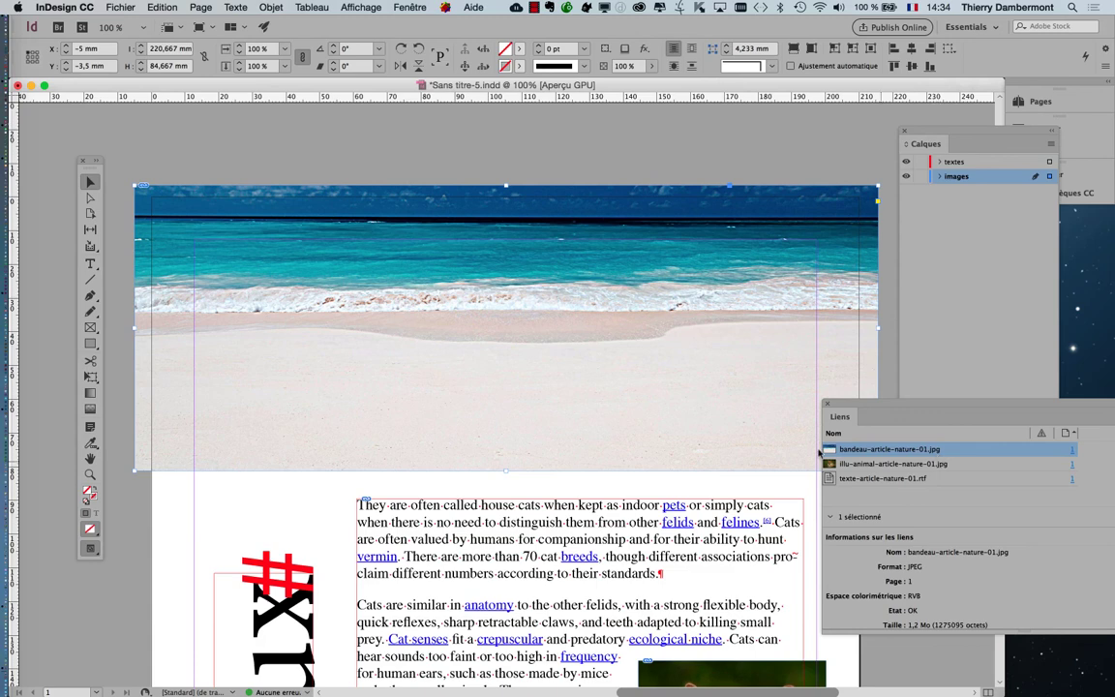
- Close the document Sans titre-5.indd and save its changes
key(super+minus)
key(super+minus)
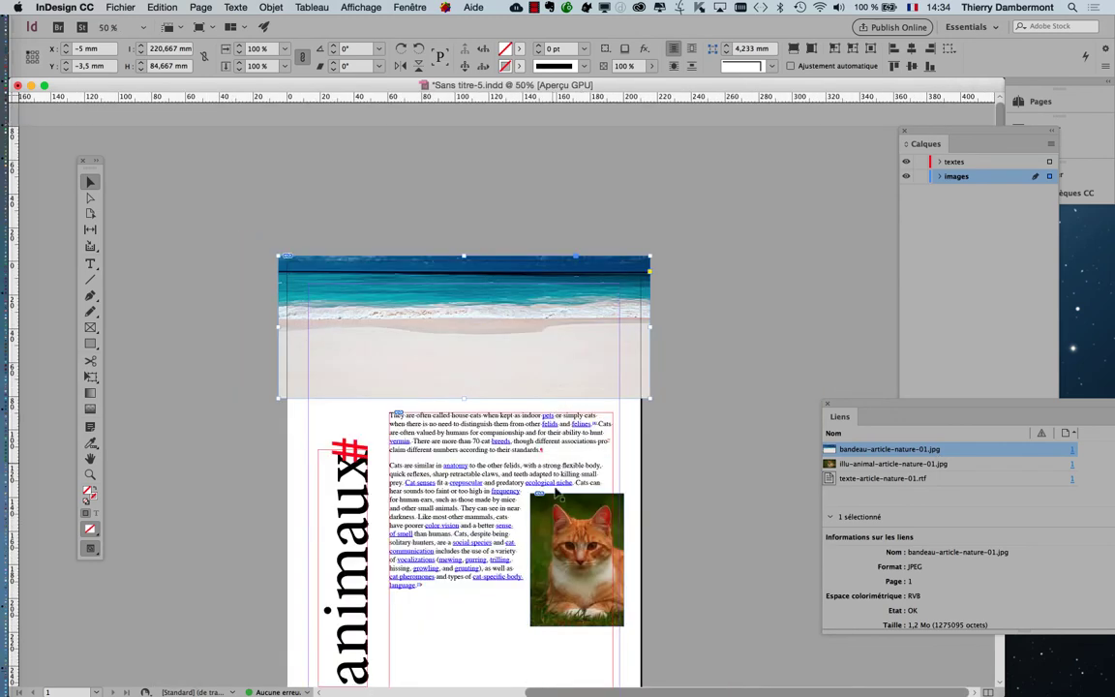
mouse_move(454, 332)
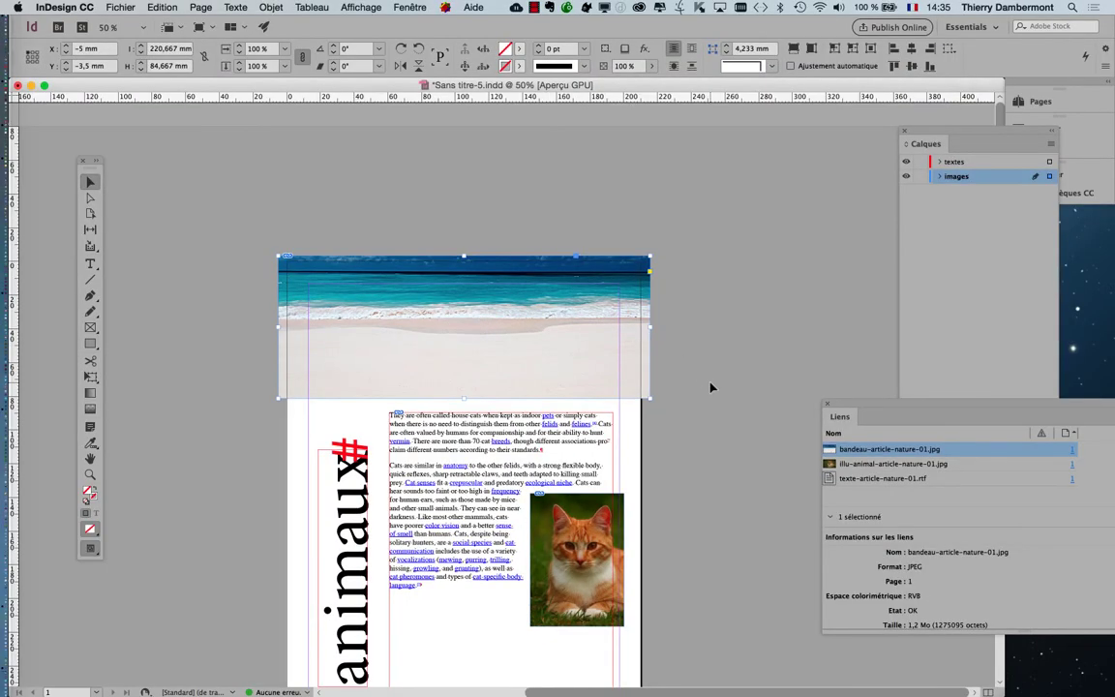
scroll(711, 388, down, 2)
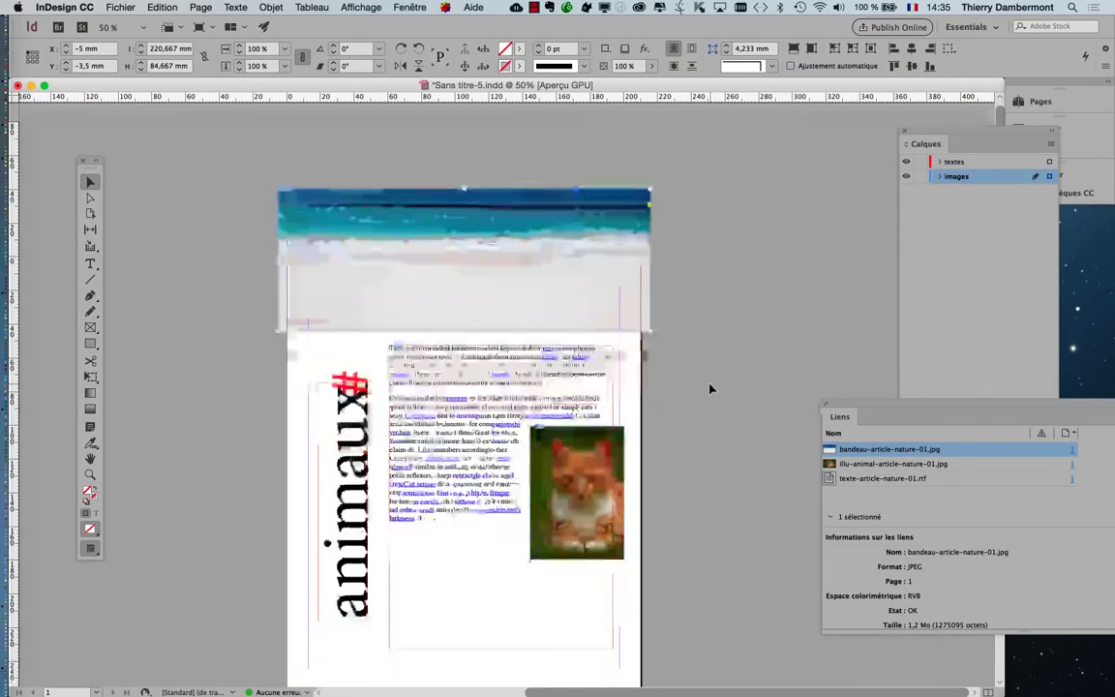
click(120, 7)
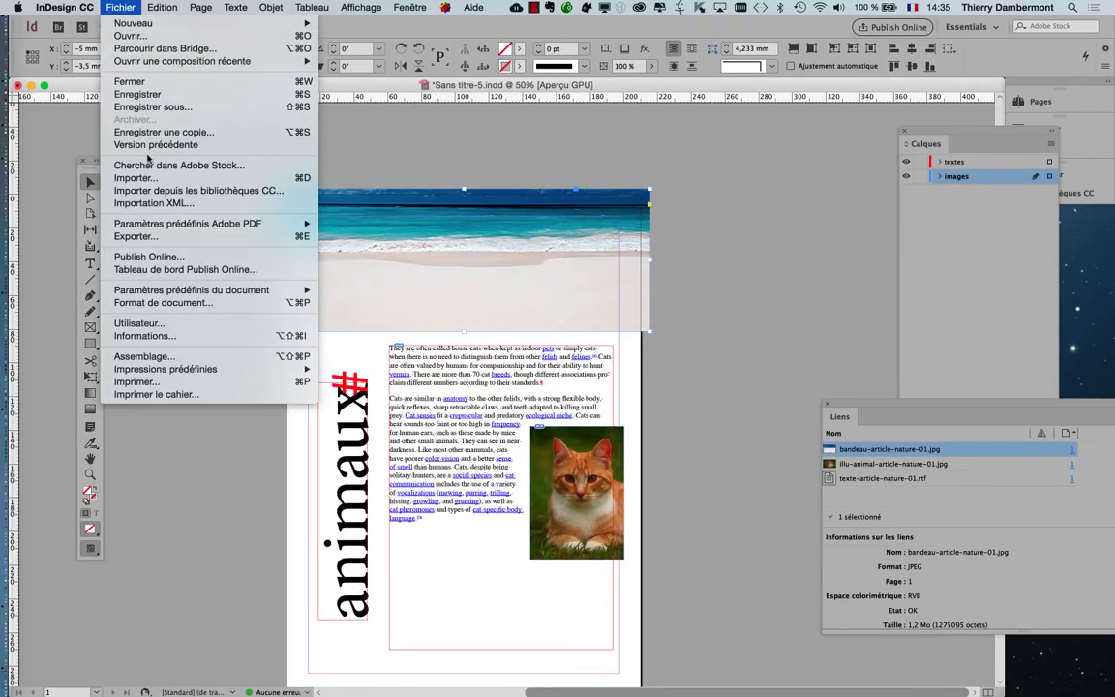
click(624, 363)
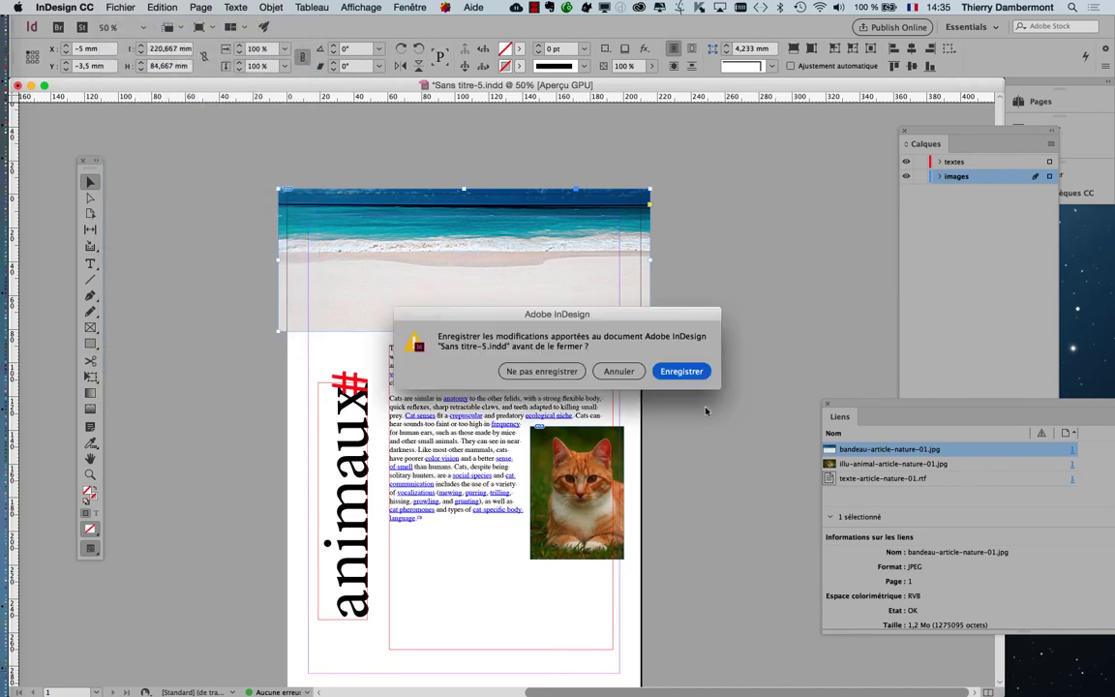
click(684, 369)
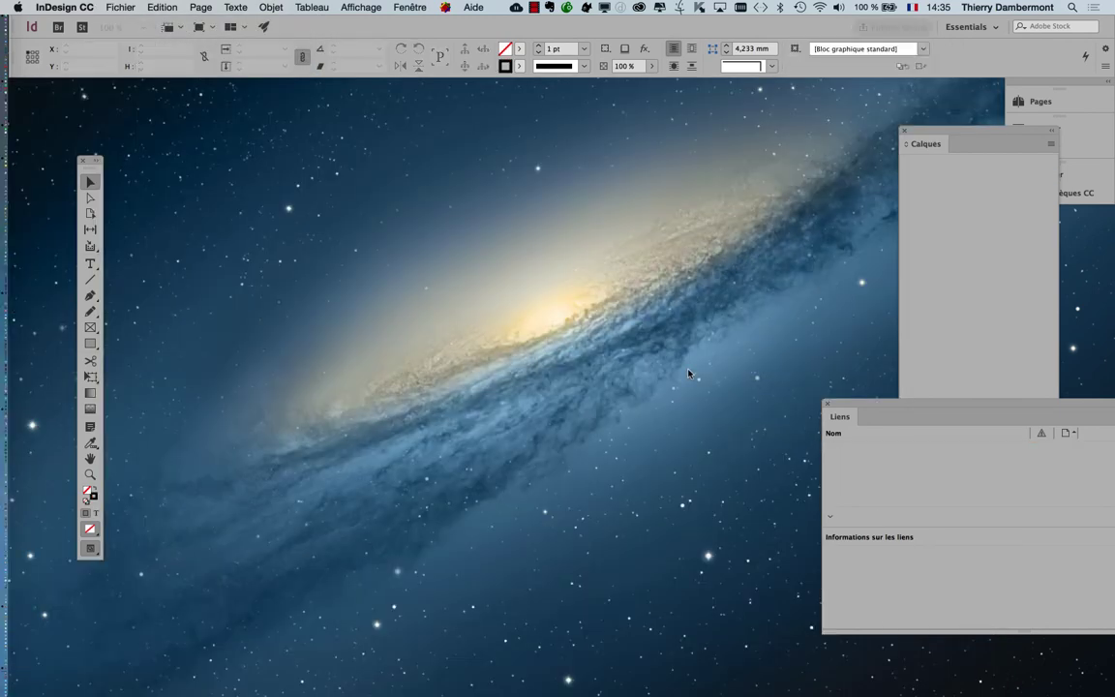